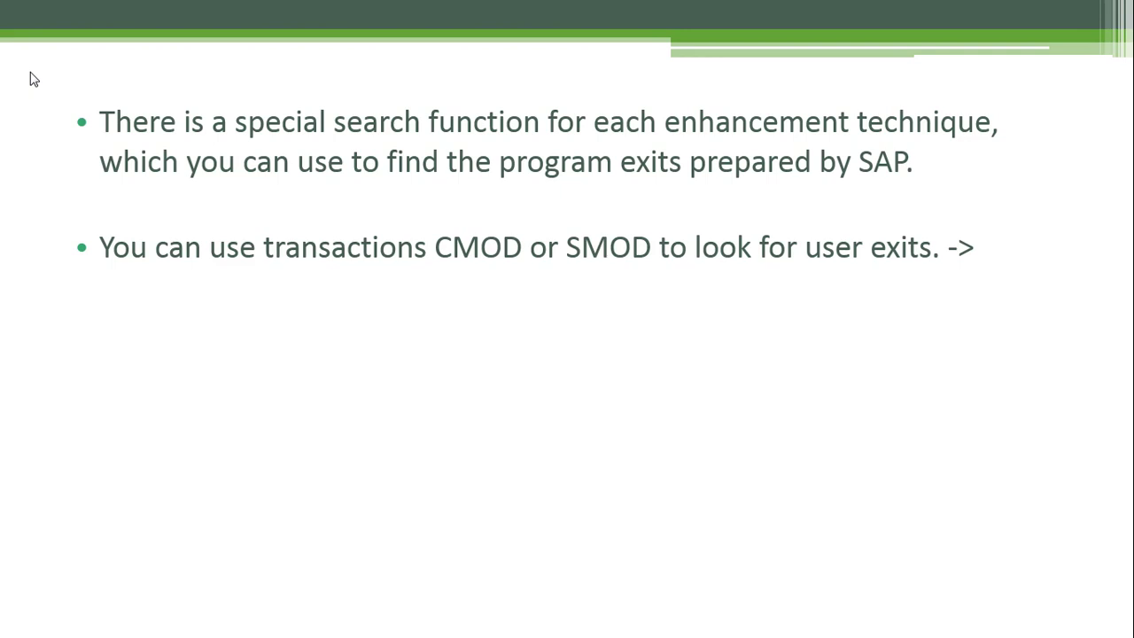
Leave the PowerPoint slide show to bring up SAP Easy Access and the requirement notes
key("alt+Tab")
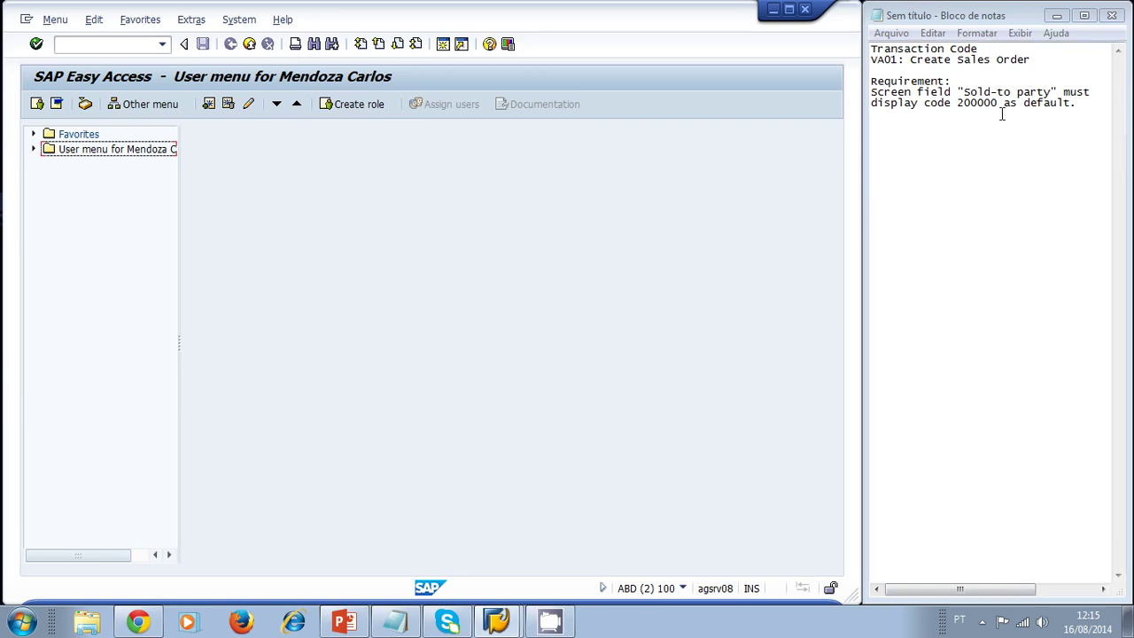
left_click(996, 52)
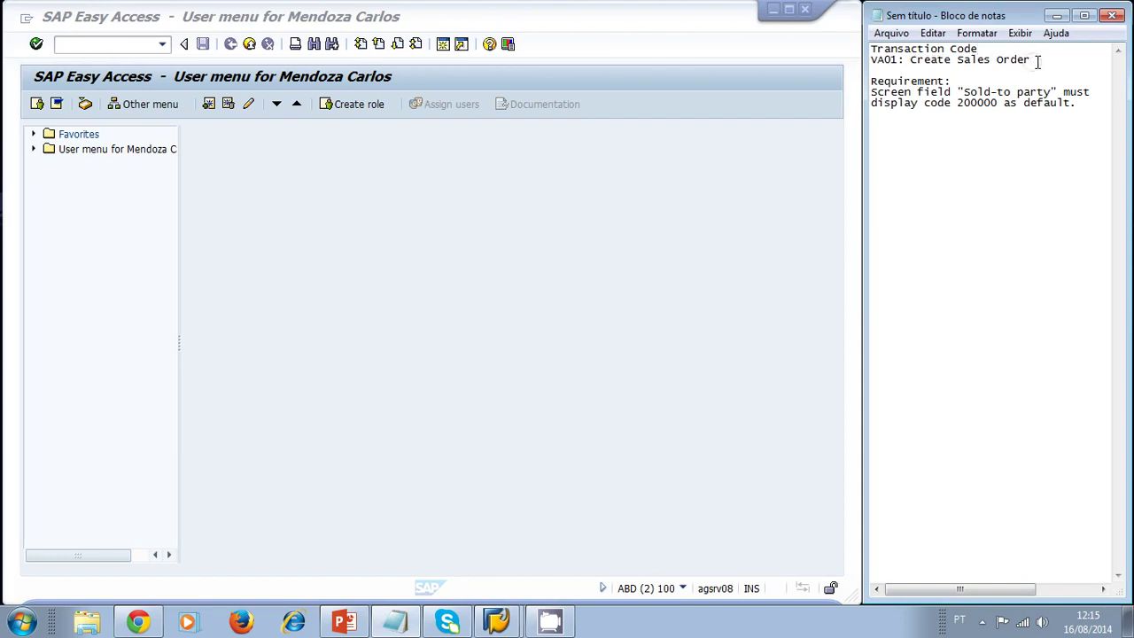
left_click_drag(1038, 62, 851, 56)
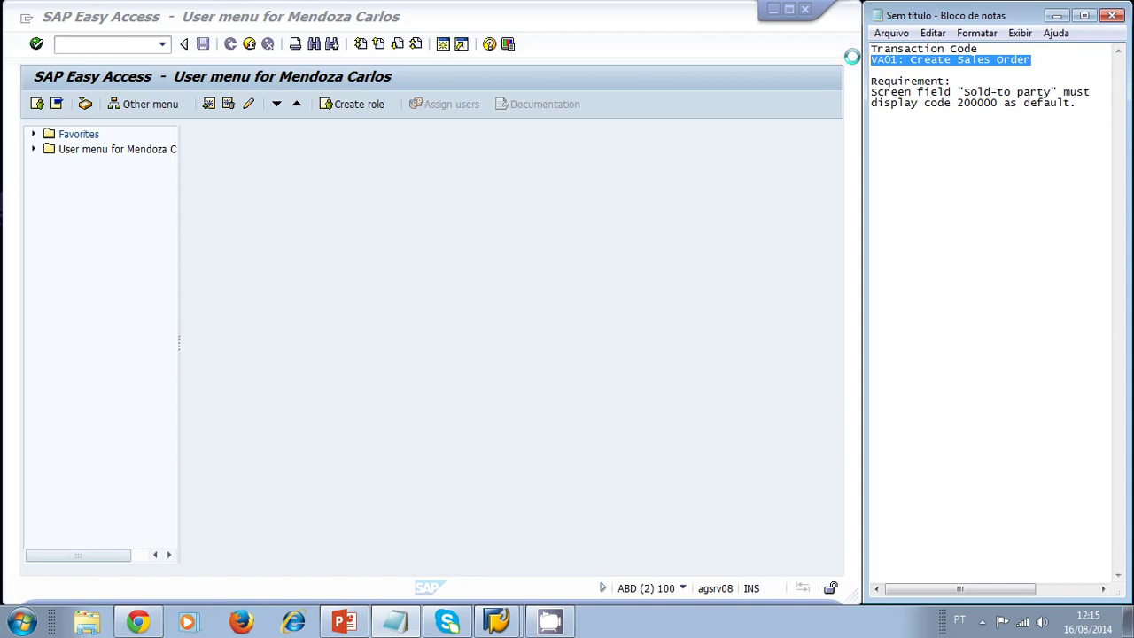
left_click(950, 65)
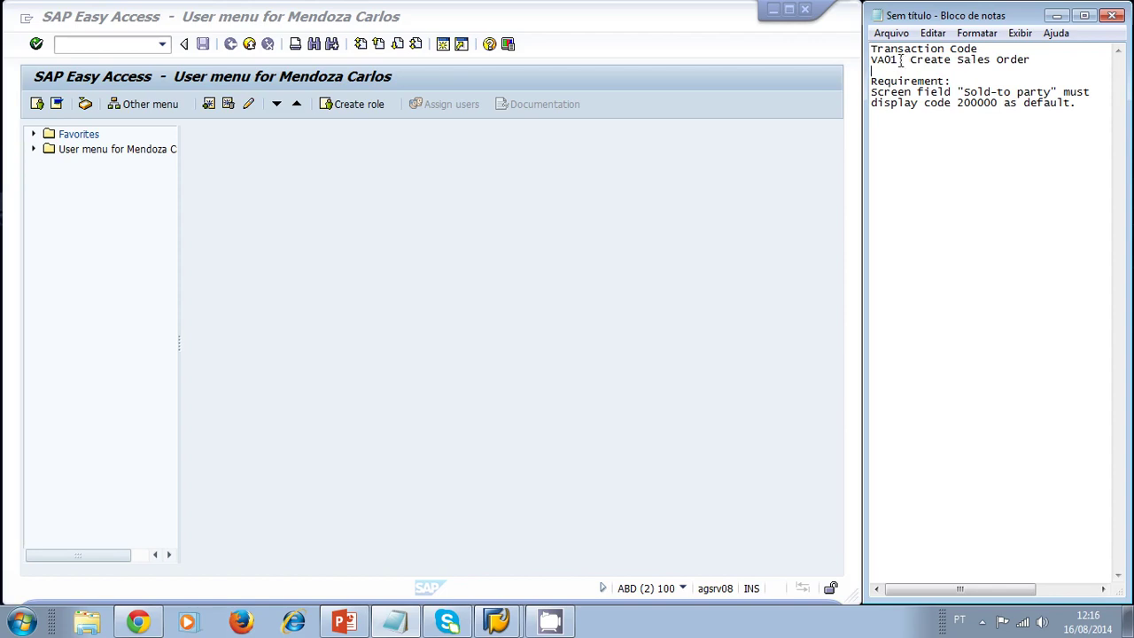
key("Down")
key("End")
left_click(938, 105)
left_click(658, 38)
Start VA01 with order type OR (Standard Order) and reach the order overview
left_click(92, 44)
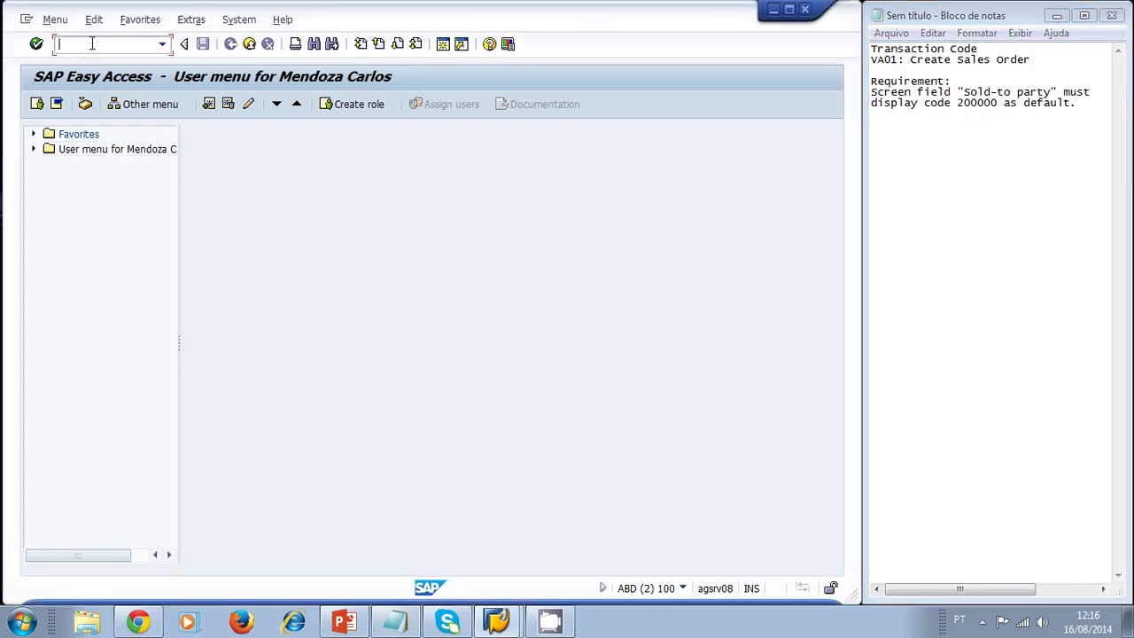
type("va01")
key("Return")
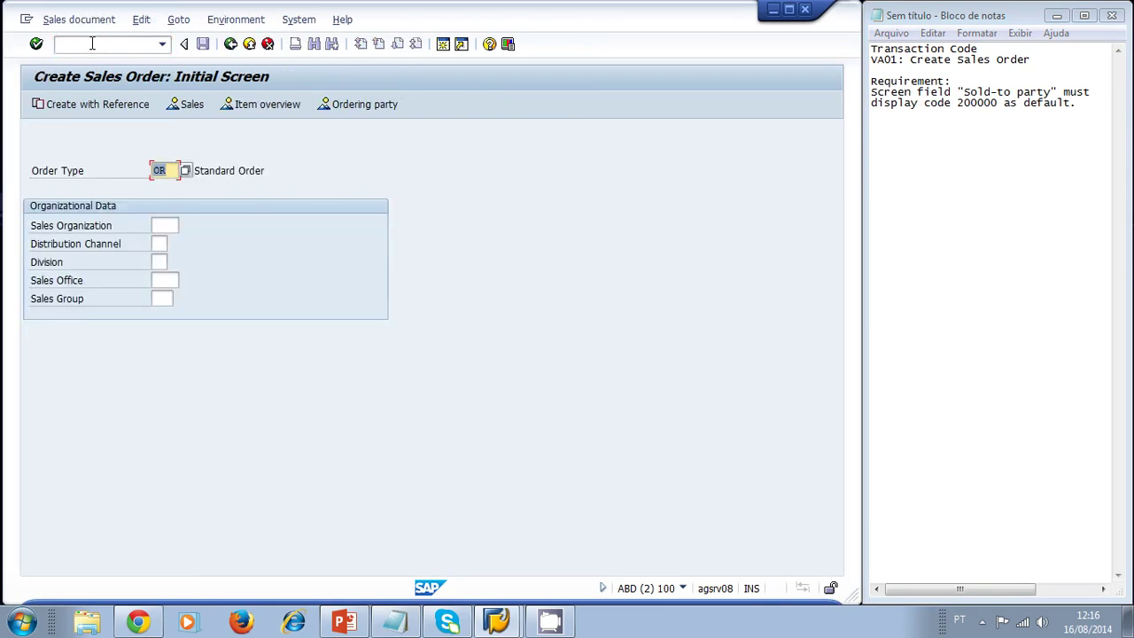
left_click(170, 170)
left_click_drag(170, 171, 120, 169)
left_click(226, 170)
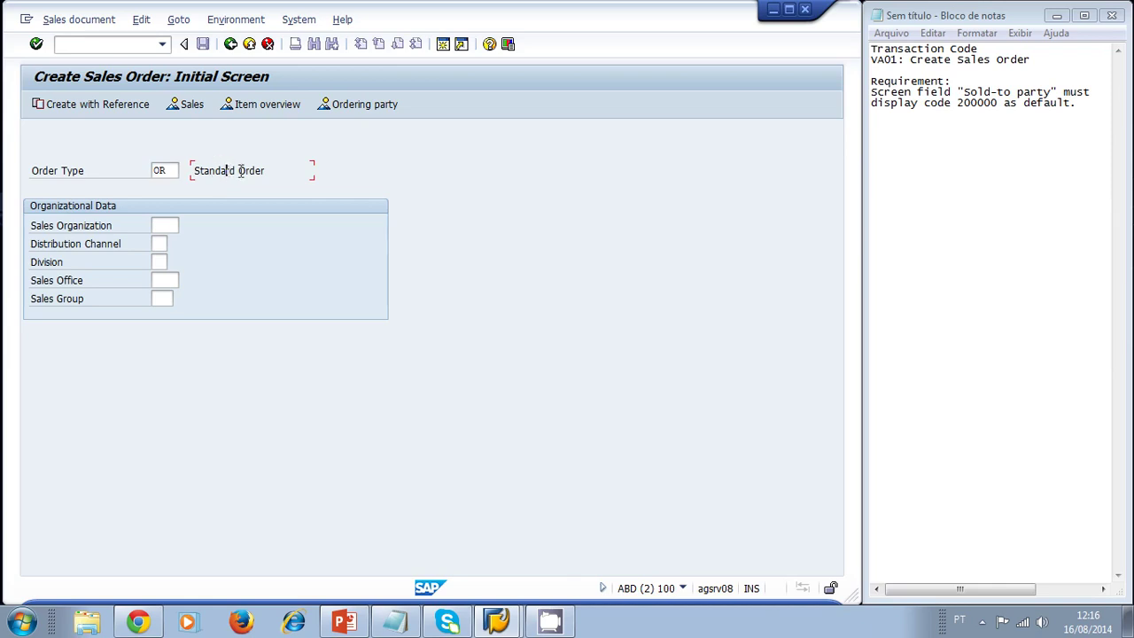
left_click_drag(266, 171, 200, 167)
left_click(174, 170)
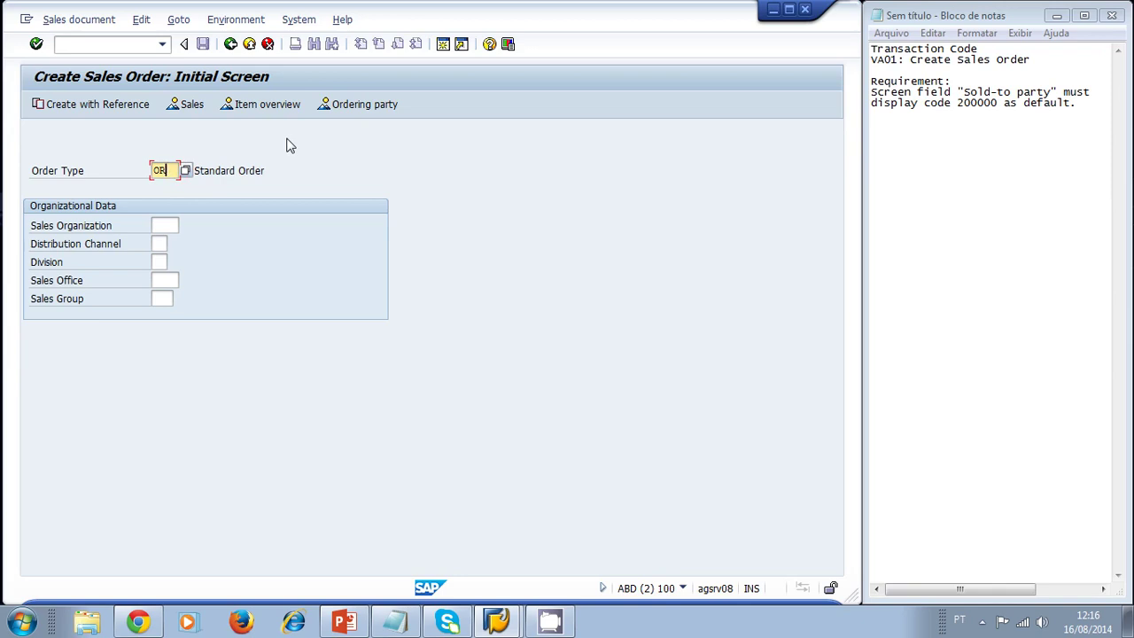
key("Return")
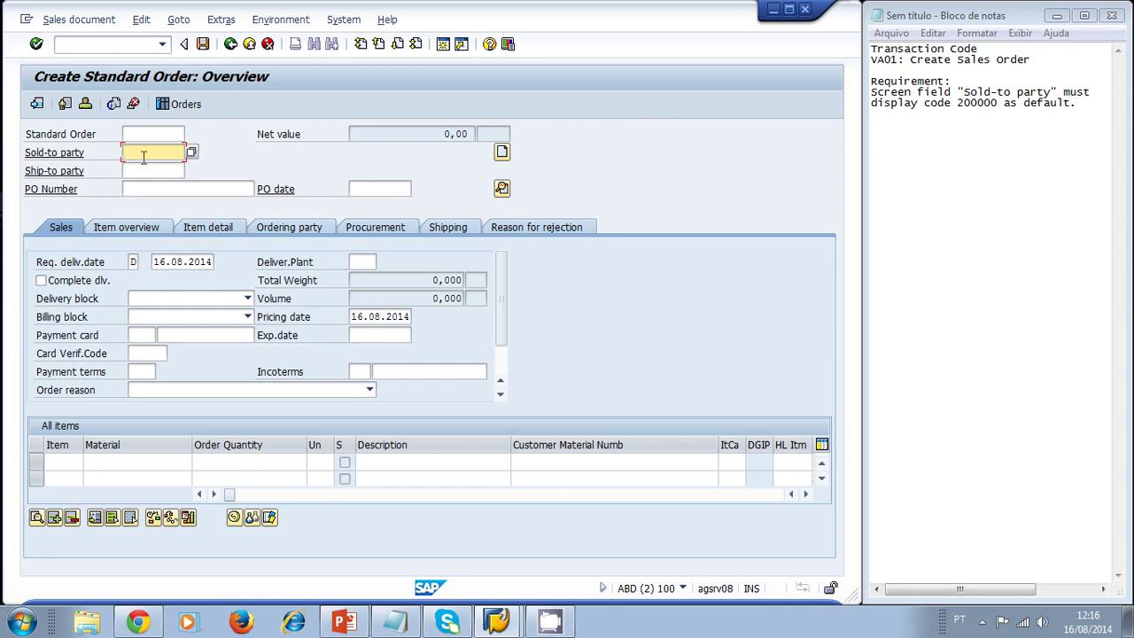
Check code 200000 in the notes and pick customer ACME 200000 as Sold-to party
left_click(937, 117)
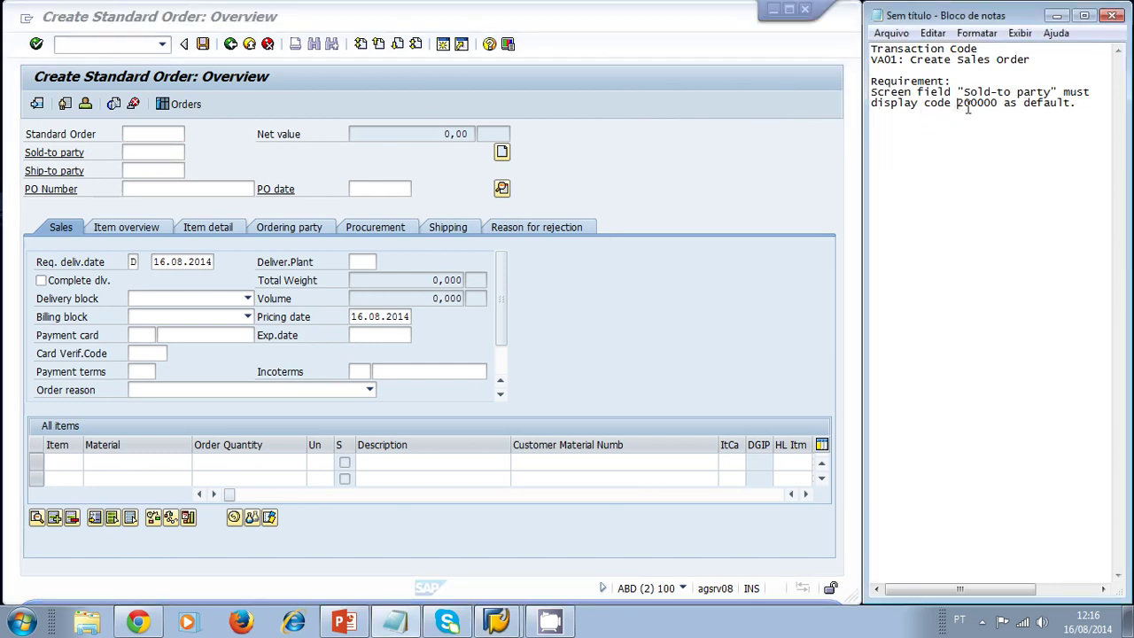
left_click_drag(993, 102, 958, 105)
left_click(158, 153)
left_click(192, 154)
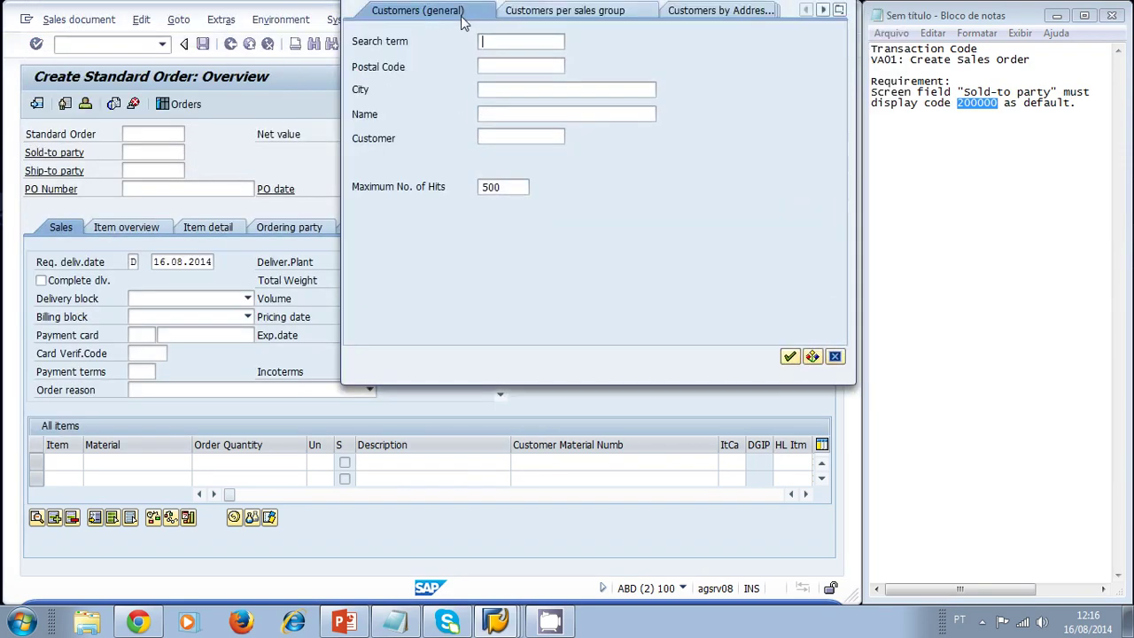
left_click(588, 494)
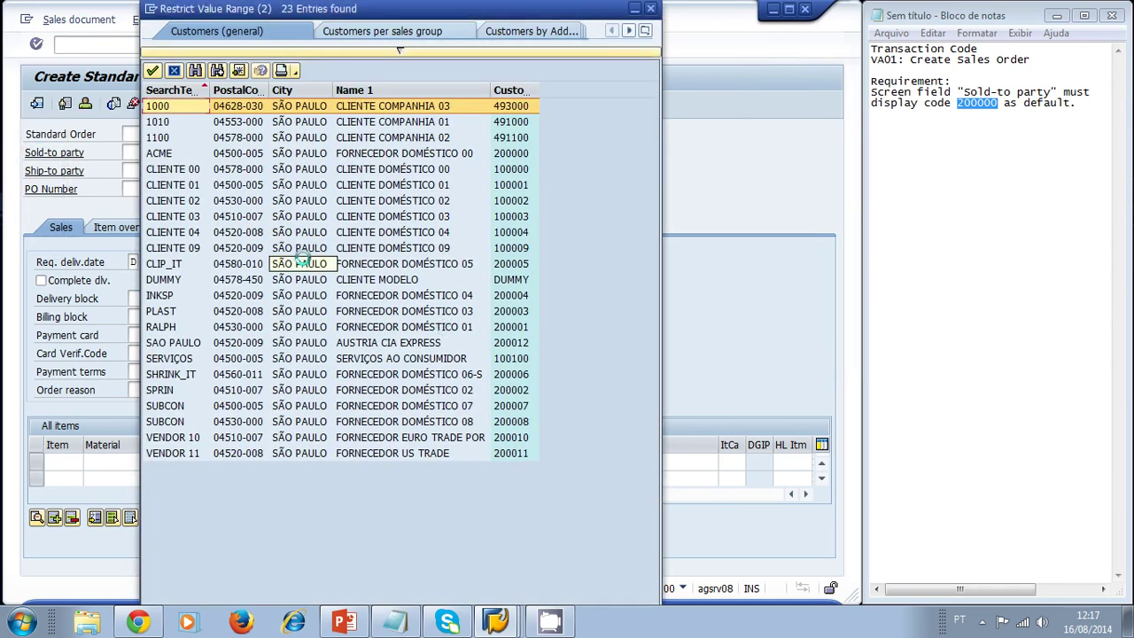
left_click(166, 155)
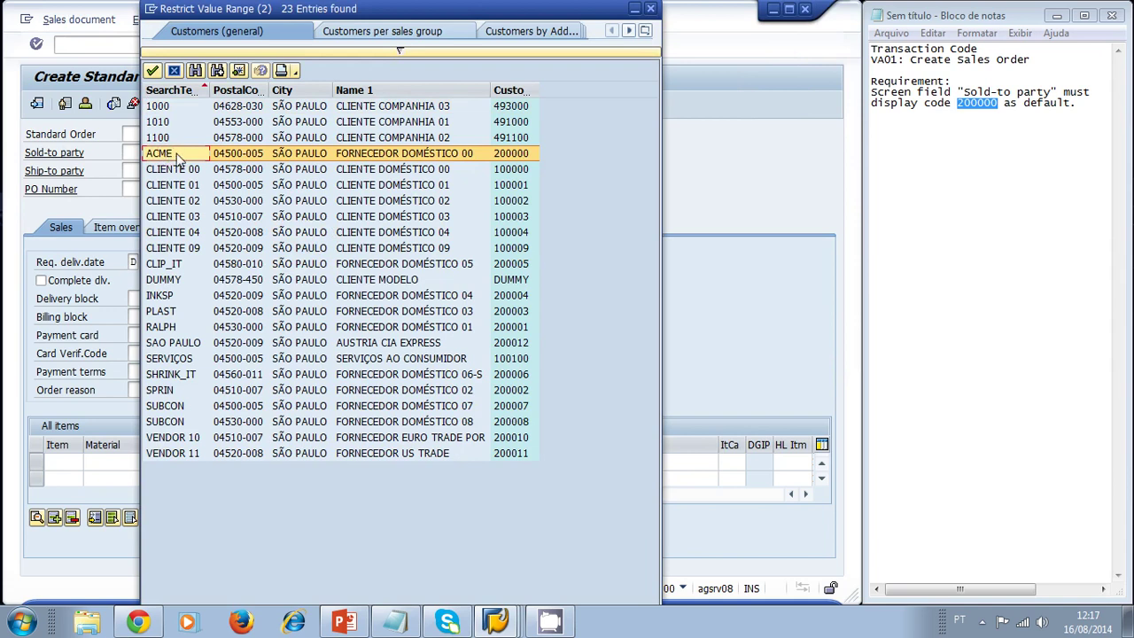
double_click(180, 157)
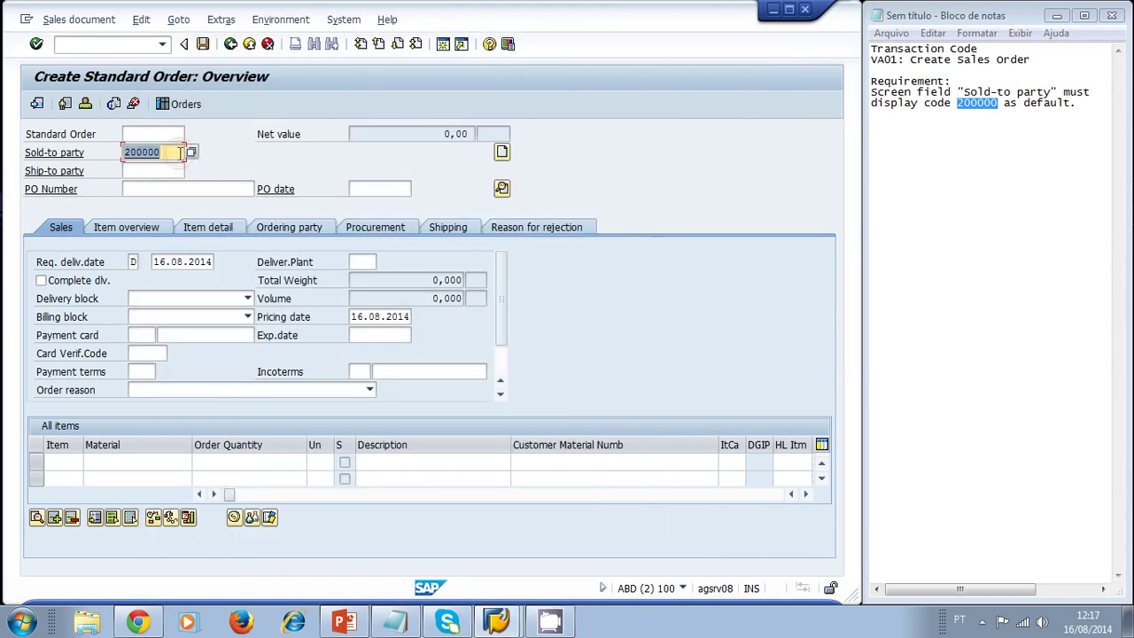
Leave the order screen without finishing the order
left_click_drag(171, 152, 55, 155)
left_click(165, 152)
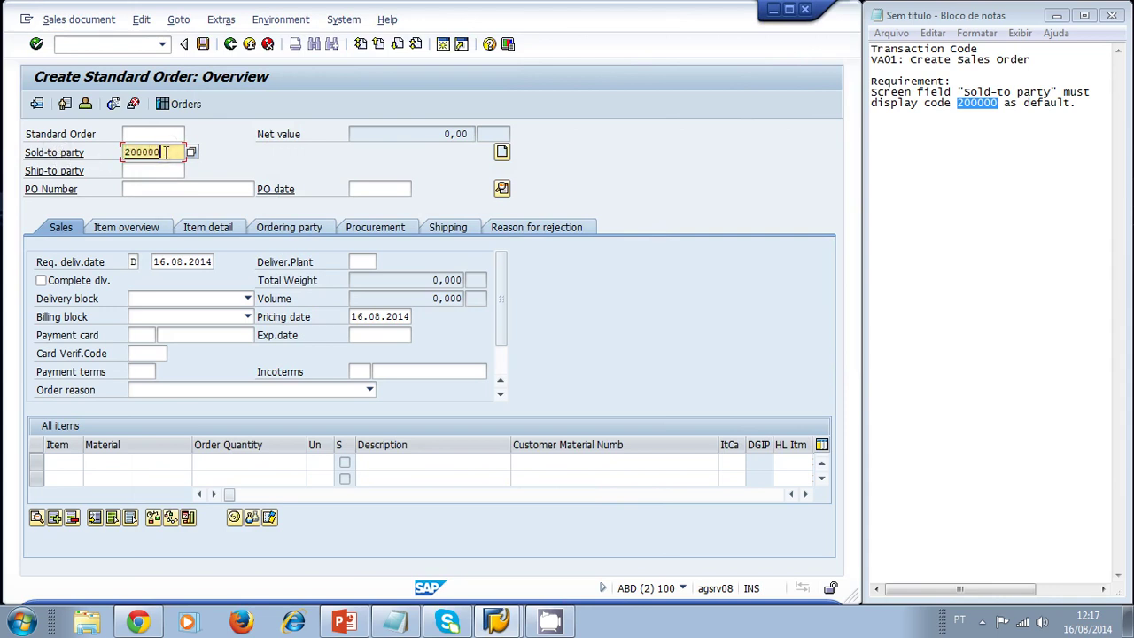
left_click(230, 44)
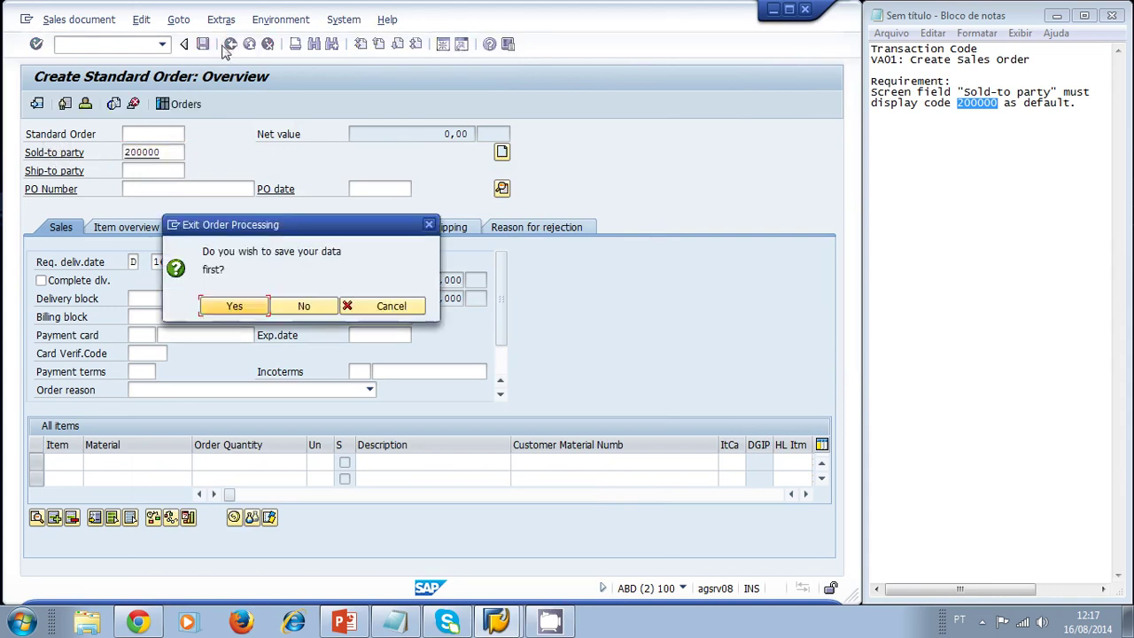
Discard the unsaved order and reopen the order type OR overview with Sold-to party empty
left_click(300, 308)
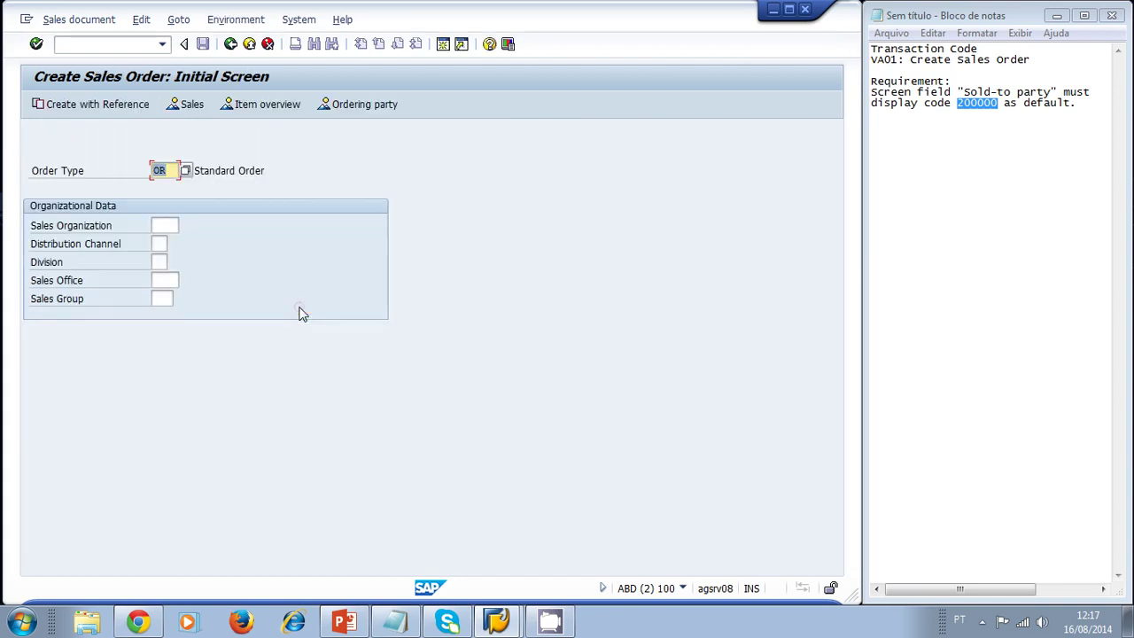
left_click(173, 171)
key("Return")
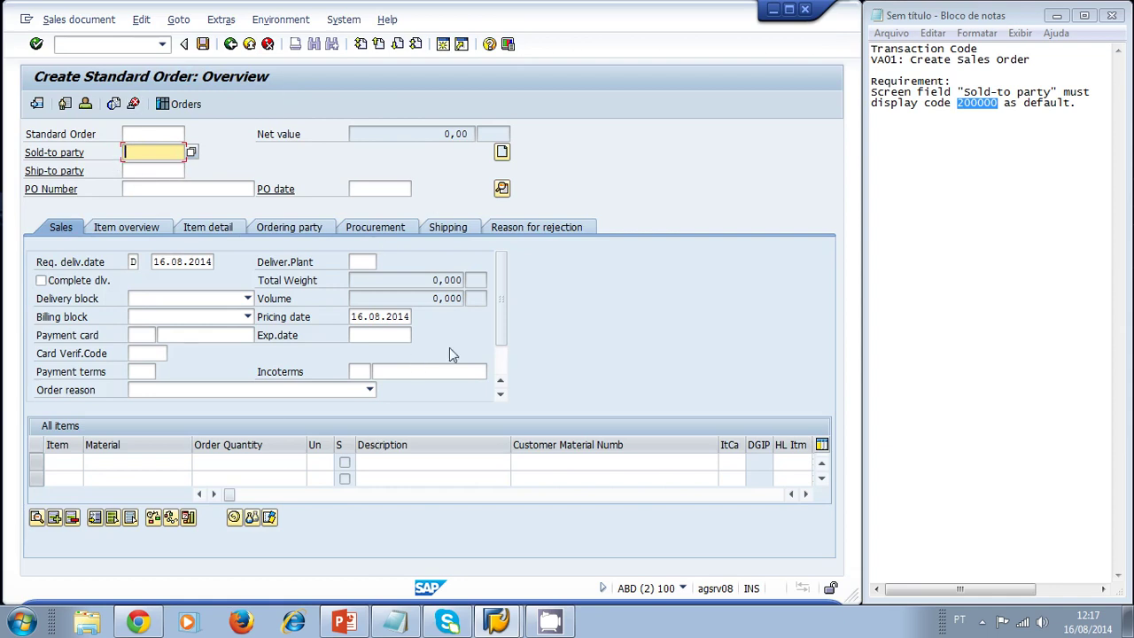
left_click(152, 152)
key("Tab")
left_click(156, 153)
key("alt+Tab")
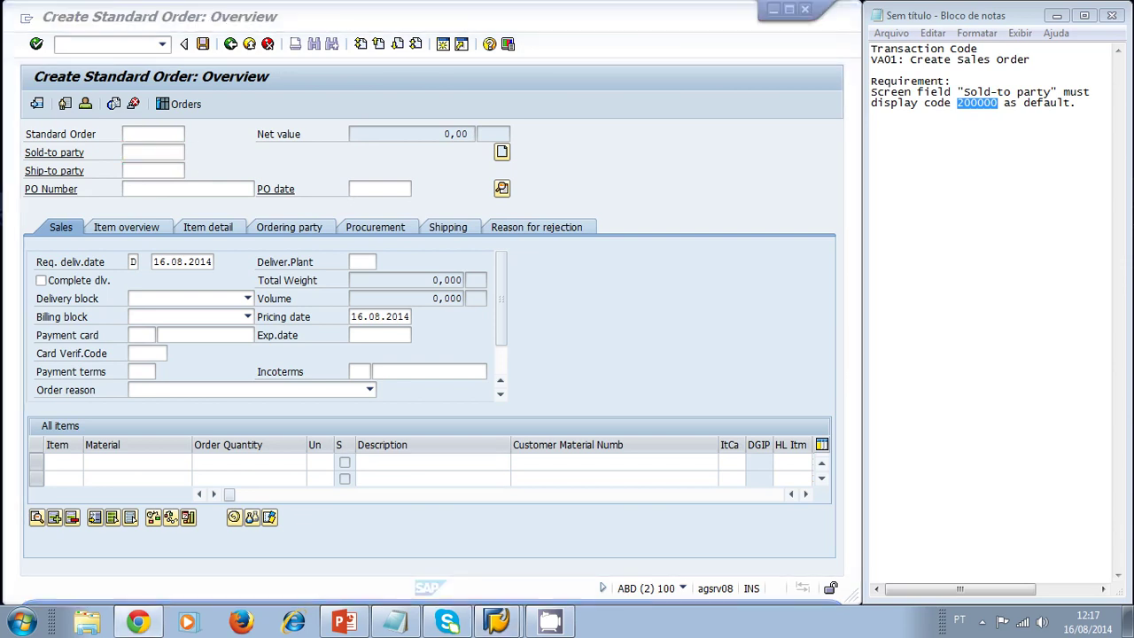
left_click(158, 148)
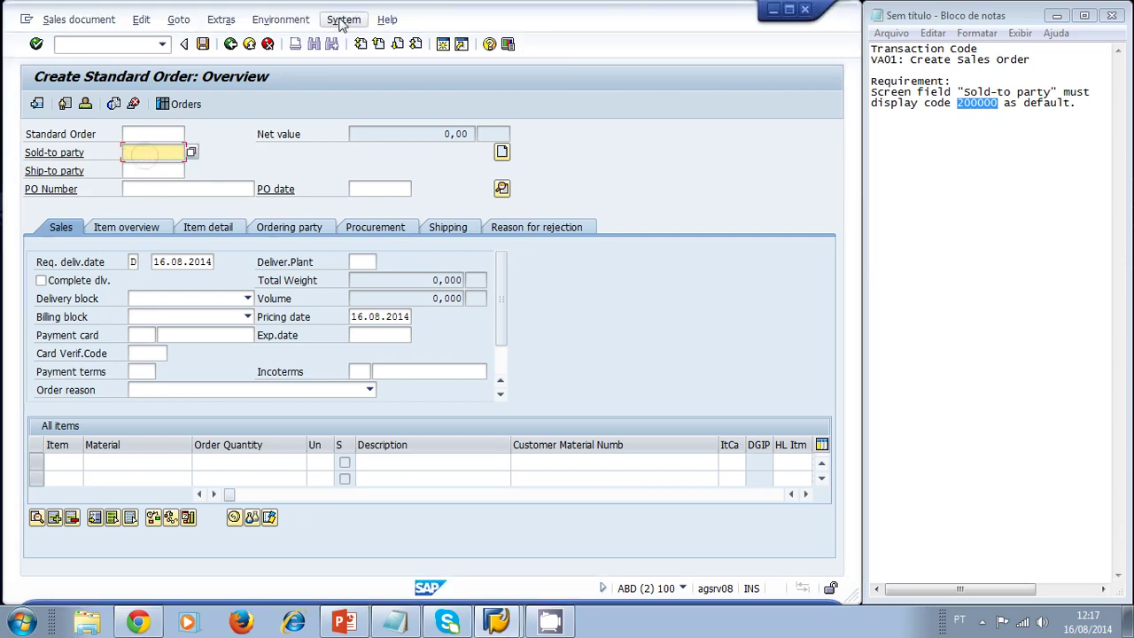
Copy the screen's program name SAPMV45A from System > Status
left_click(344, 19)
left_click(394, 240)
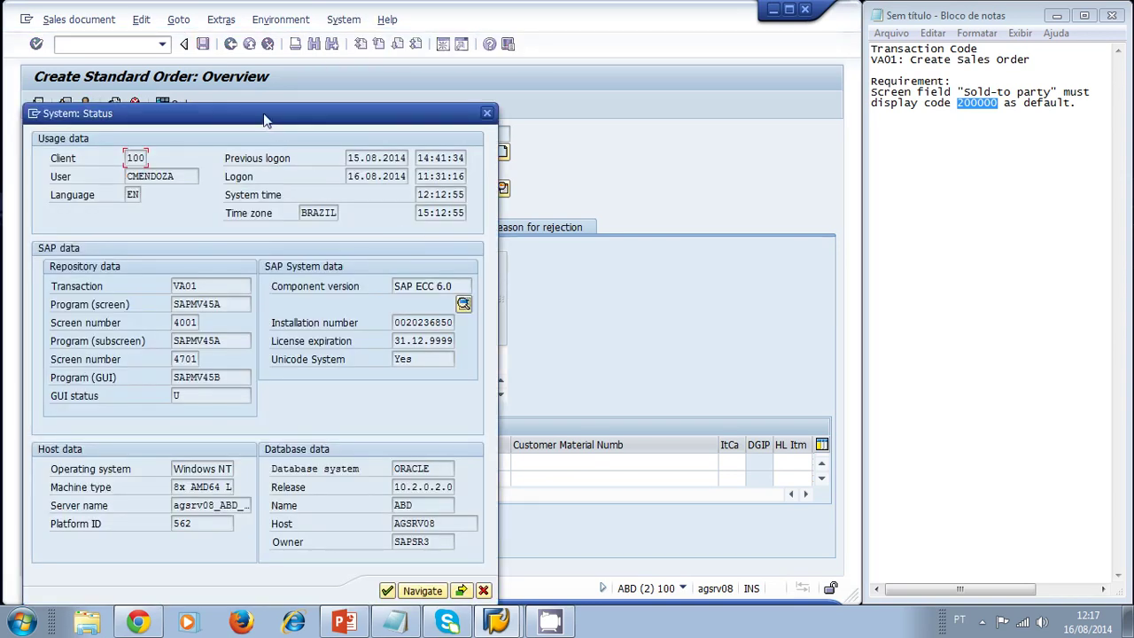
left_click_drag(264, 120, 603, 77)
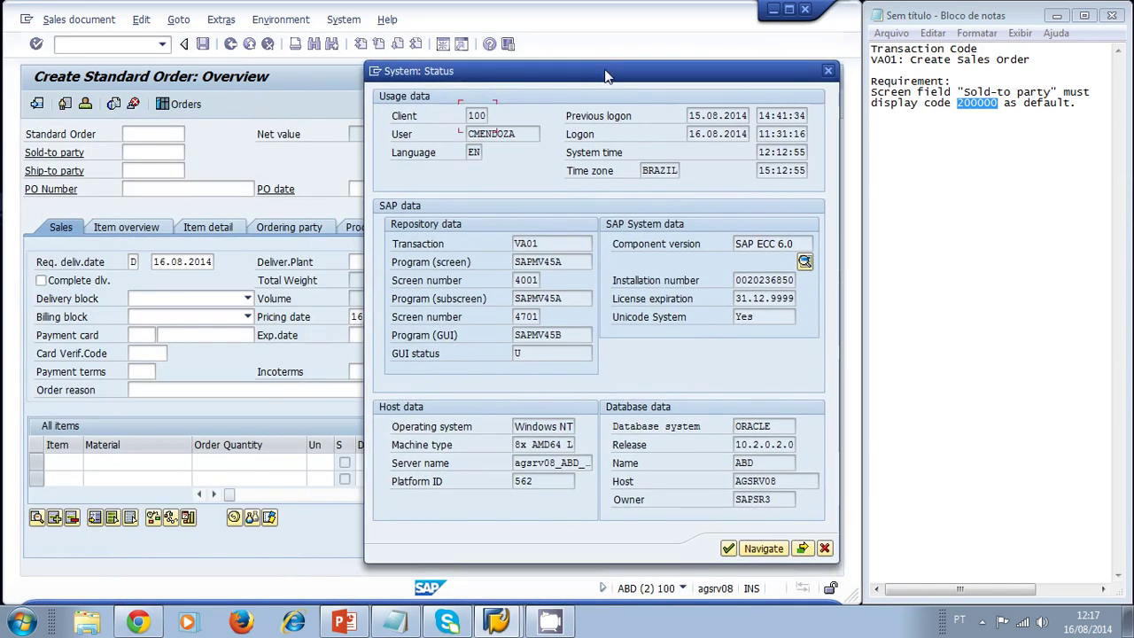
left_click(575, 265)
double_click(573, 262)
key("ctrl+c")
Add 'Program name:' with SAPMV45A to Notepad and close the status dialog
left_click(938, 127)
type("Pro")
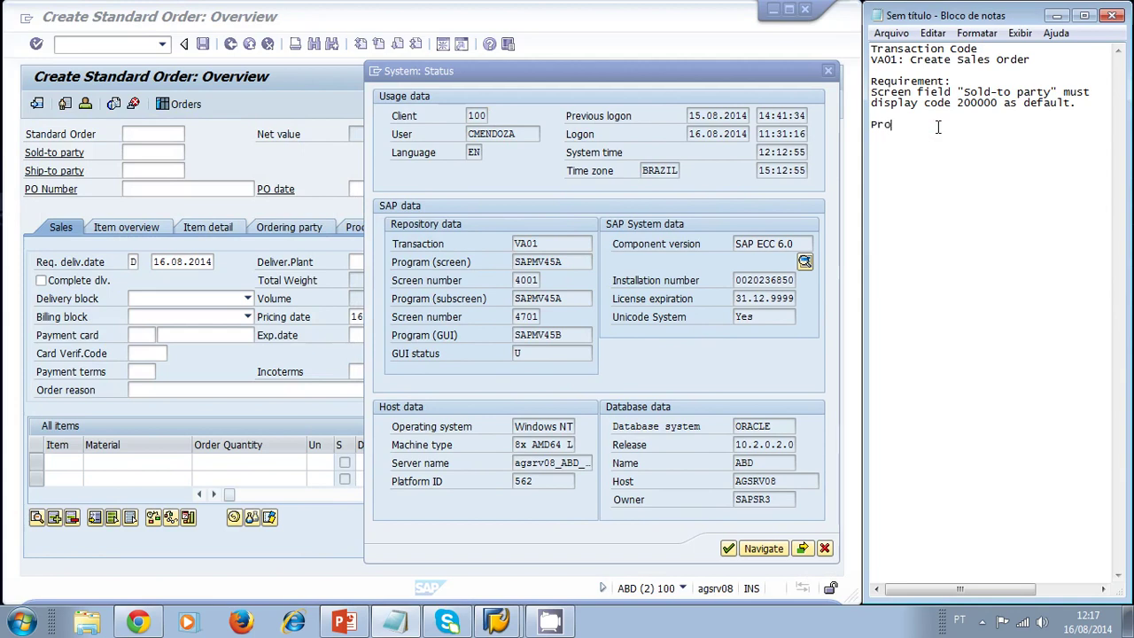
type("gram name:")
key("Return")
key("ctrl+v")
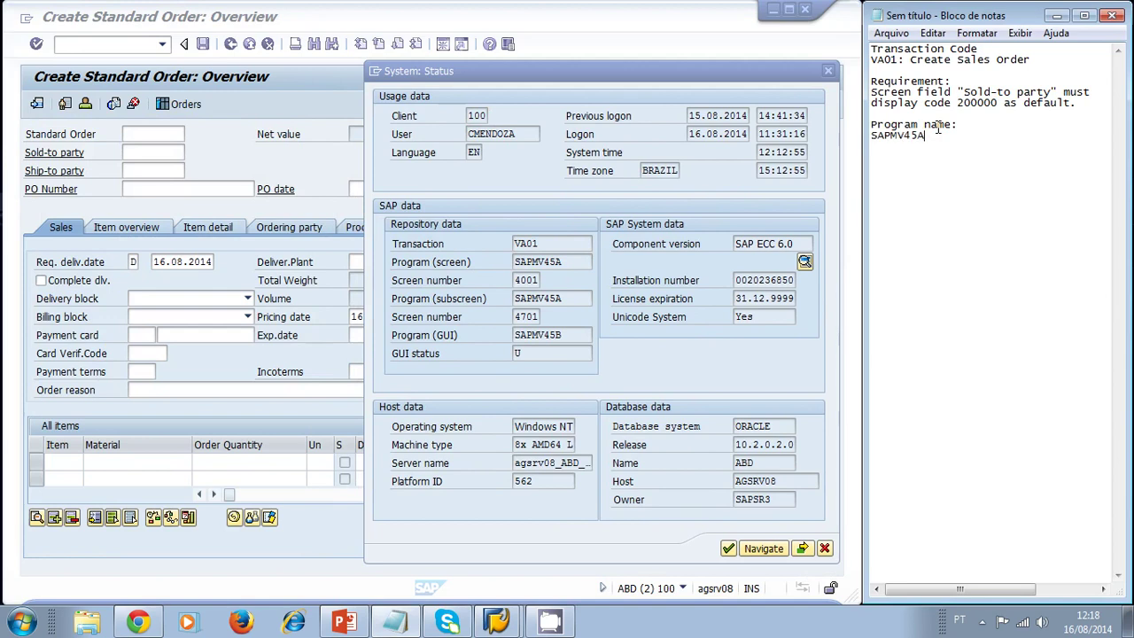
left_click_drag(587, 78, 462, 76)
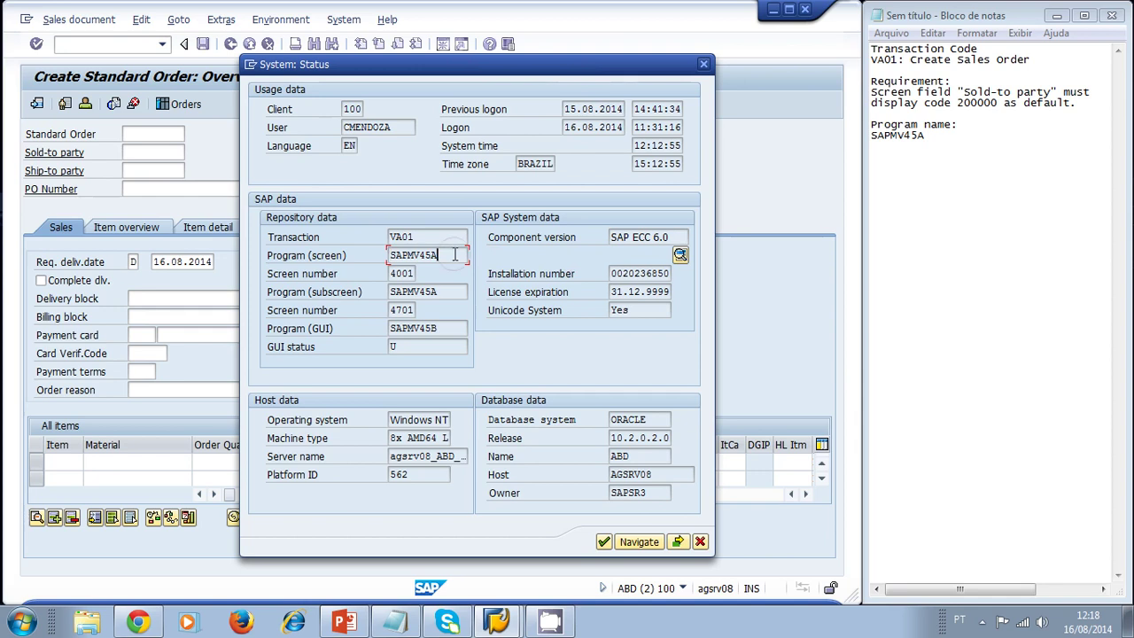
left_click(704, 65)
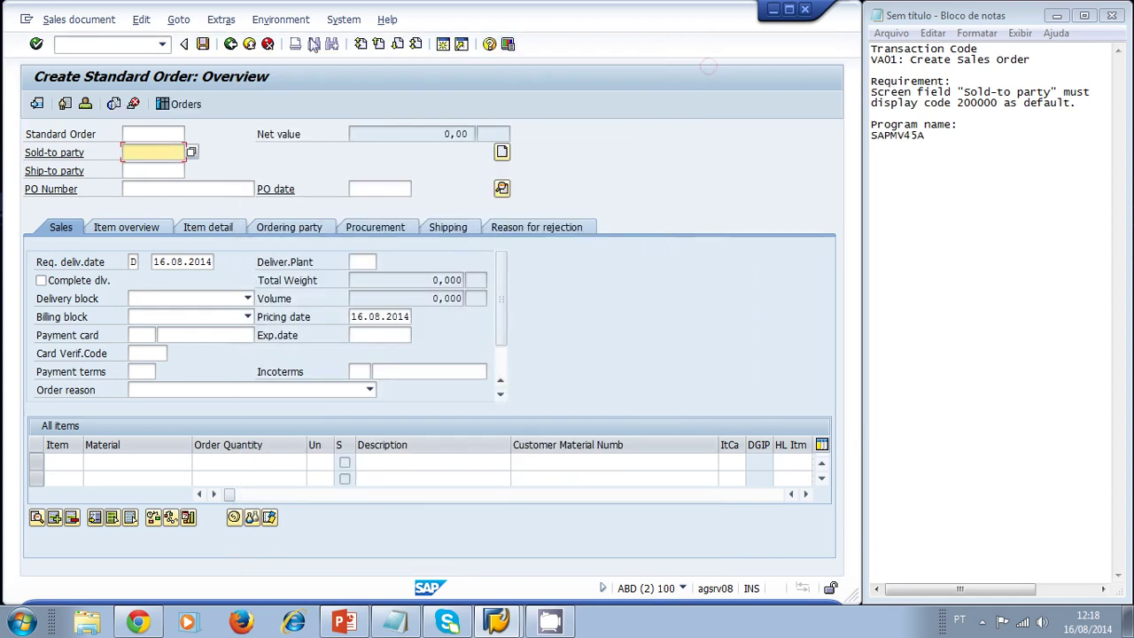
Display SAPMV45A's attributes in SE38 and copy its package VA
left_click(231, 43)
left_click(230, 43)
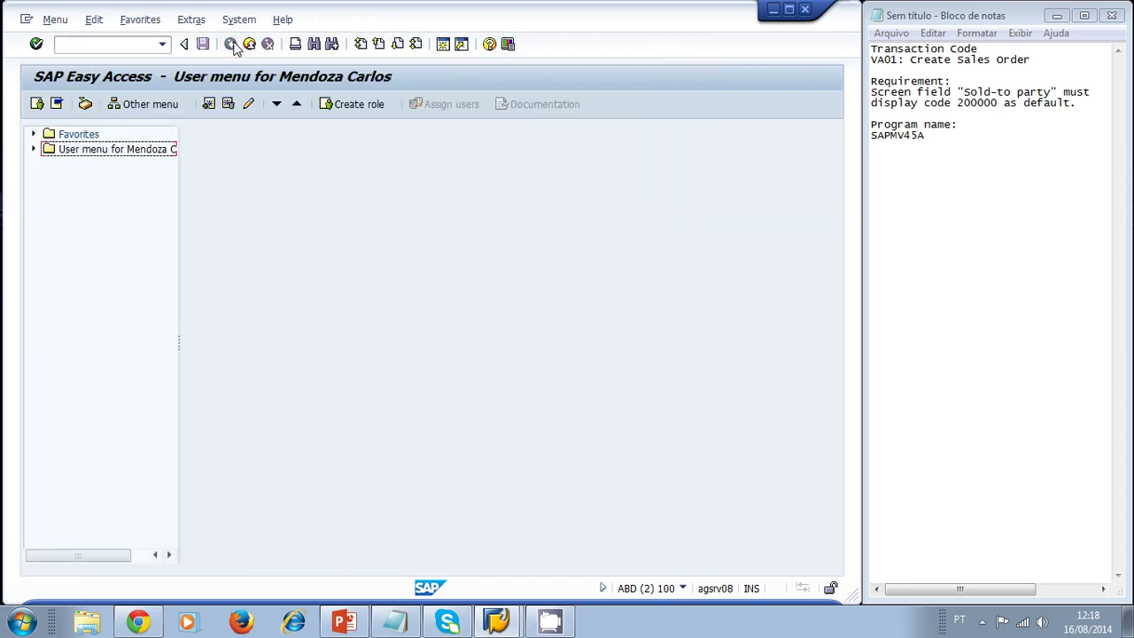
left_click(118, 45)
type("se38")
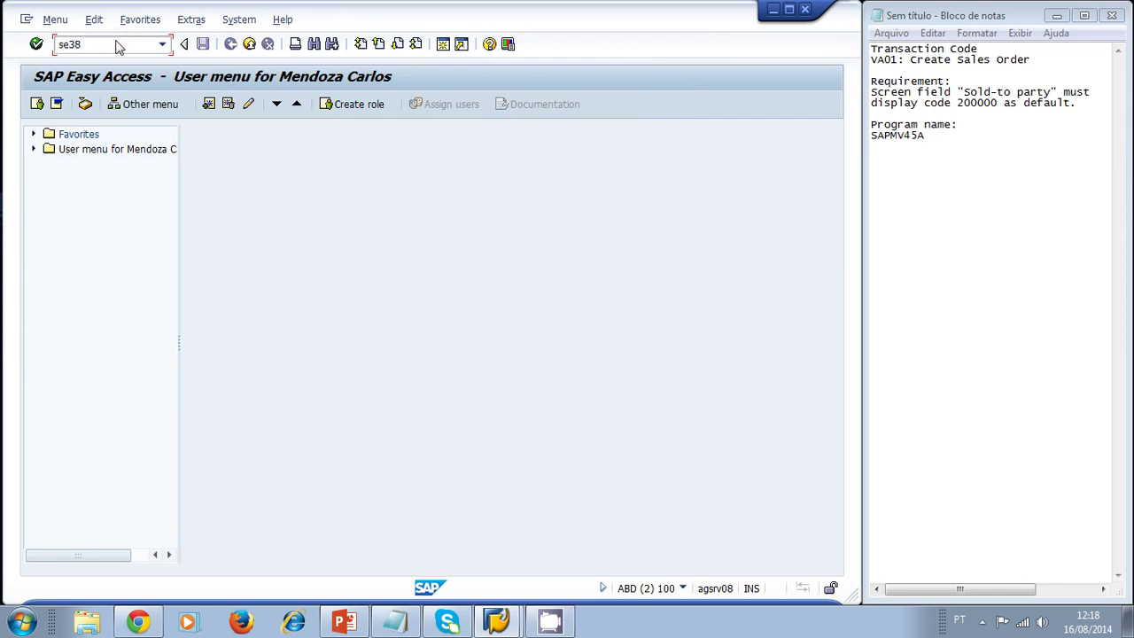
key("Return")
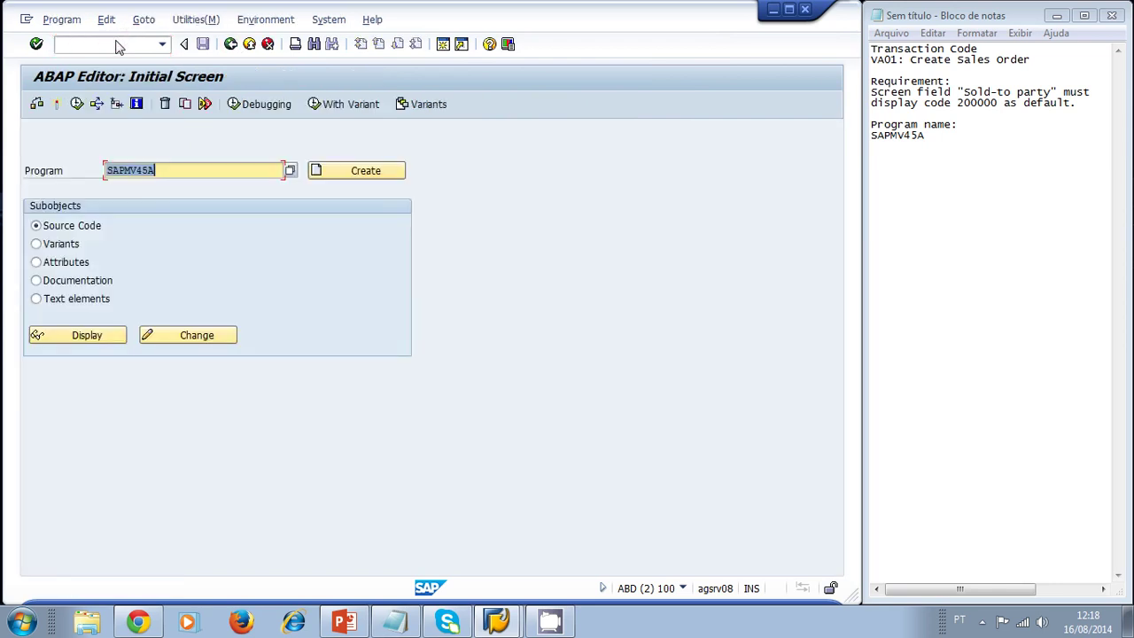
left_click(178, 167)
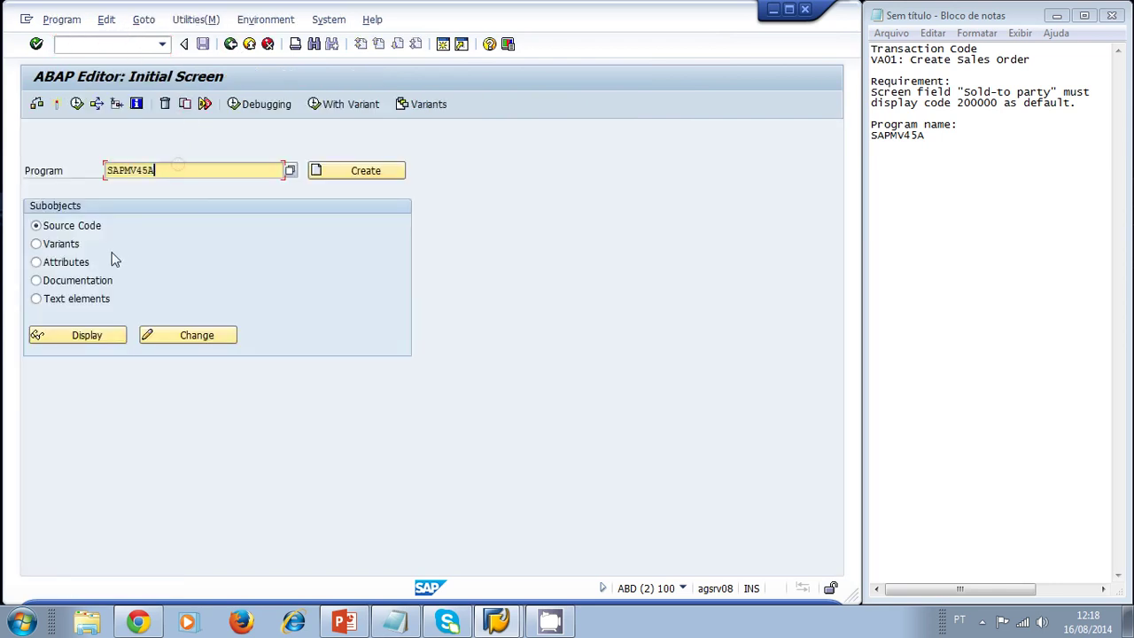
left_click(46, 264)
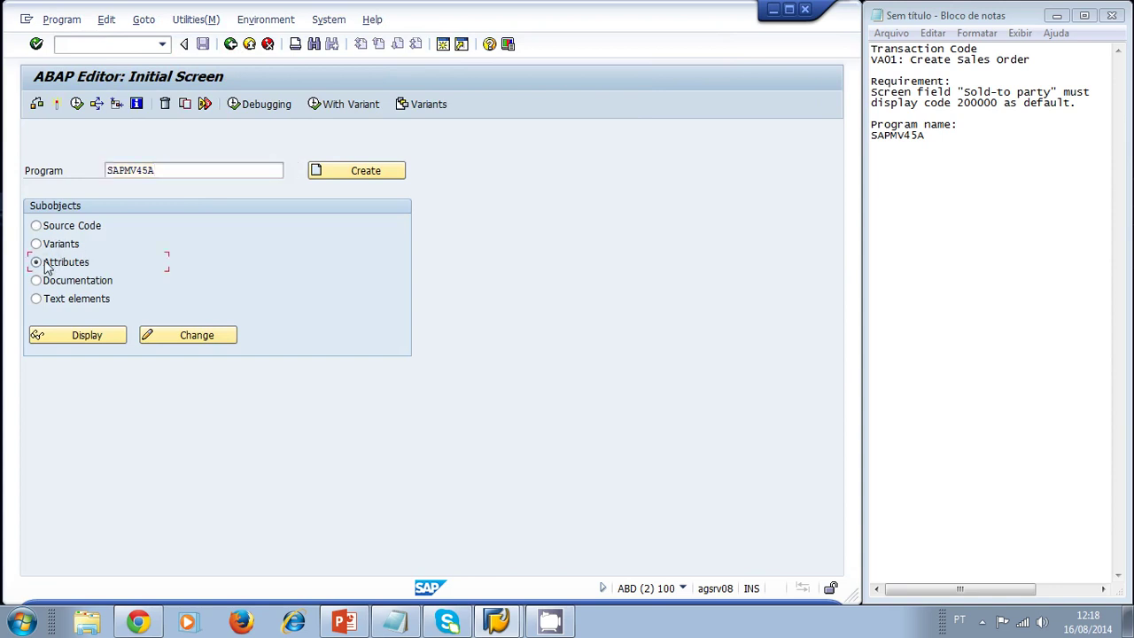
left_click(89, 334)
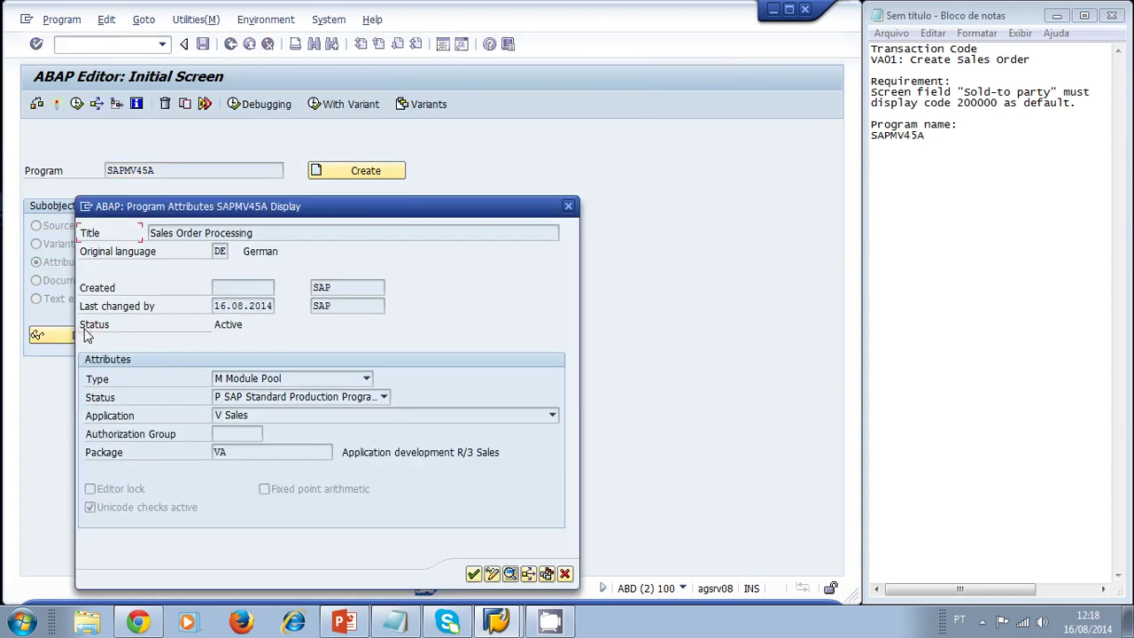
double_click(218, 451)
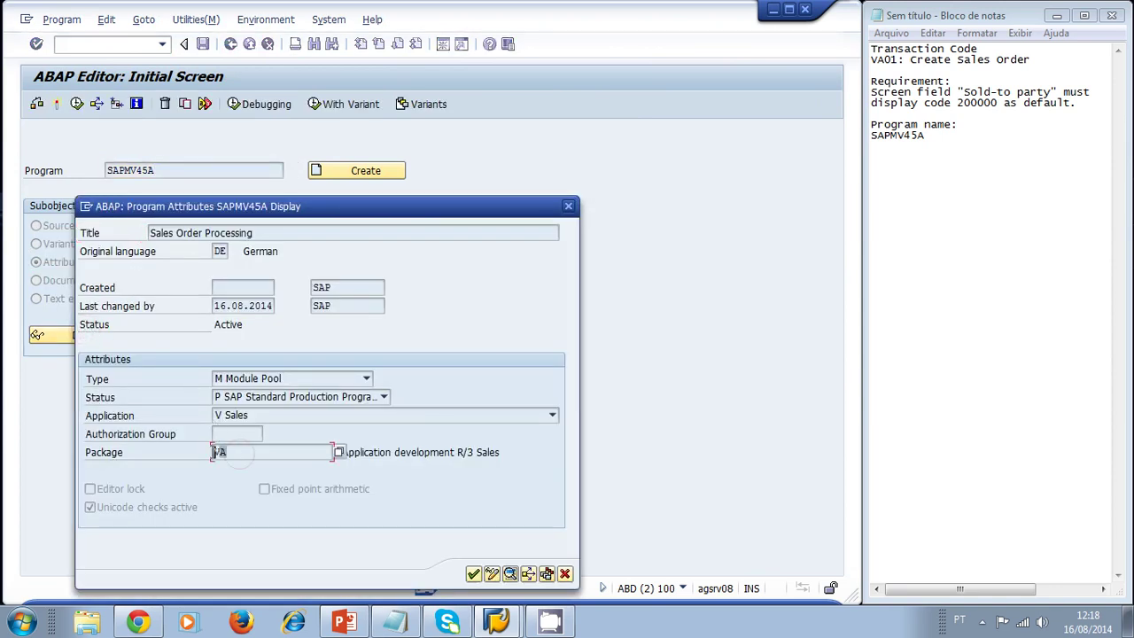
Add a 'Package' note for VA in Notepad and close the attributes dialog
left_click(962, 143)
key("Return")
key("Return")
type("Pa")
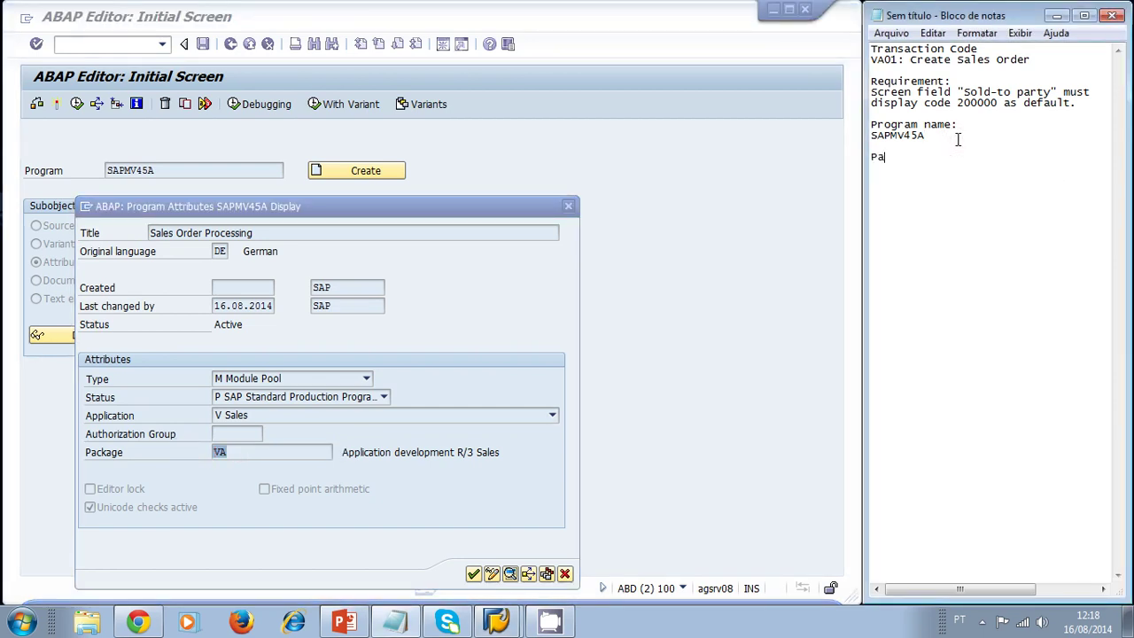
type("ckage:")
left_click(478, 213)
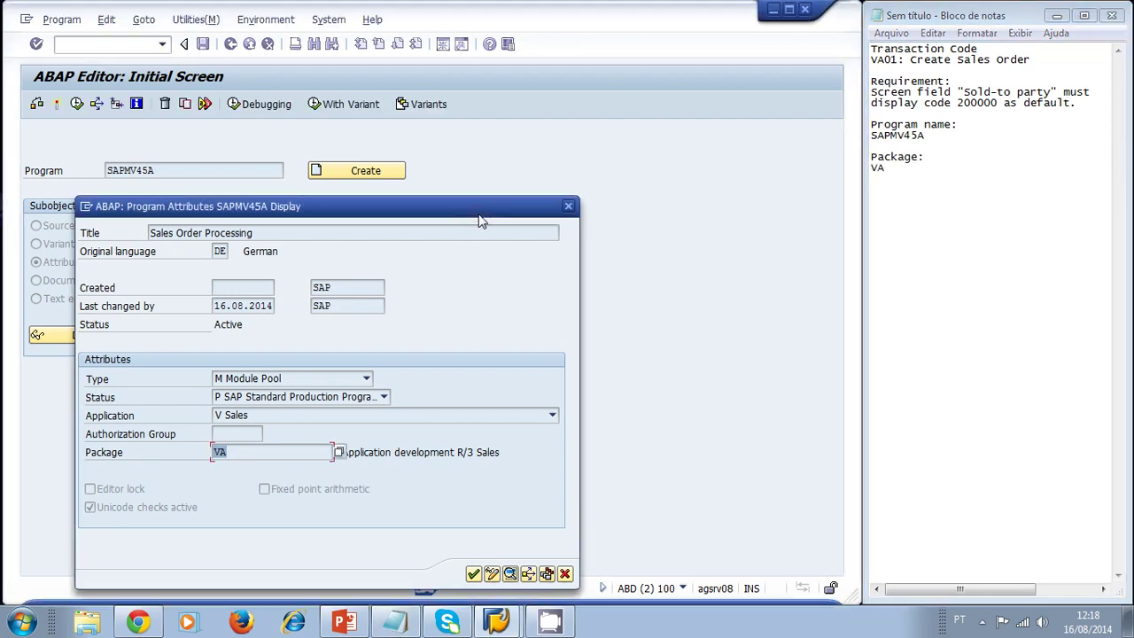
left_click(569, 207)
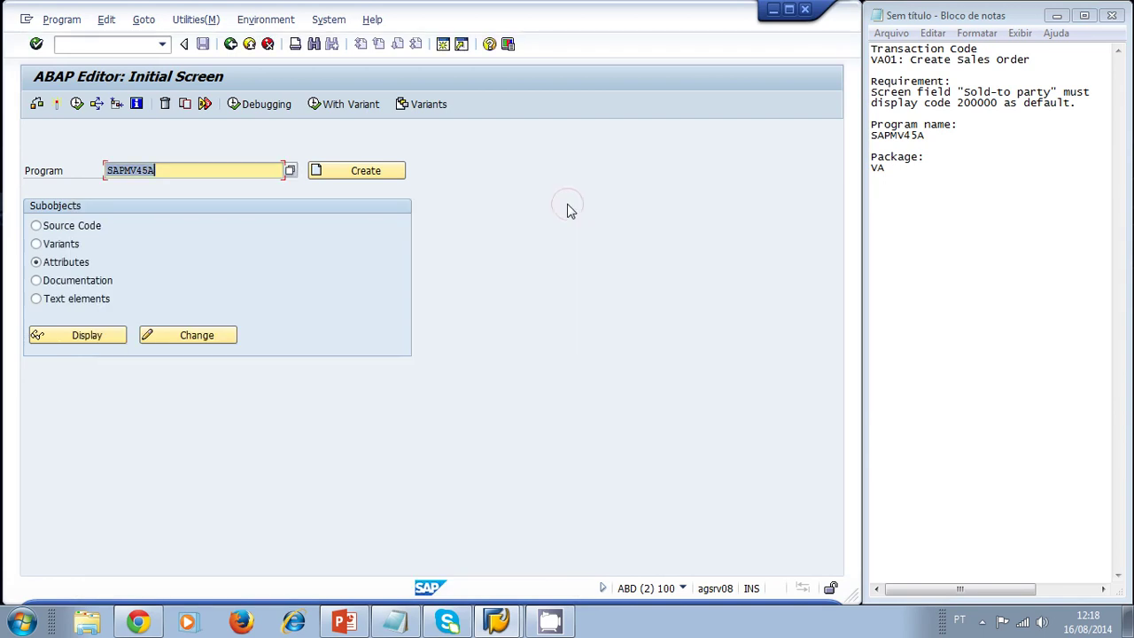
left_click(932, 133)
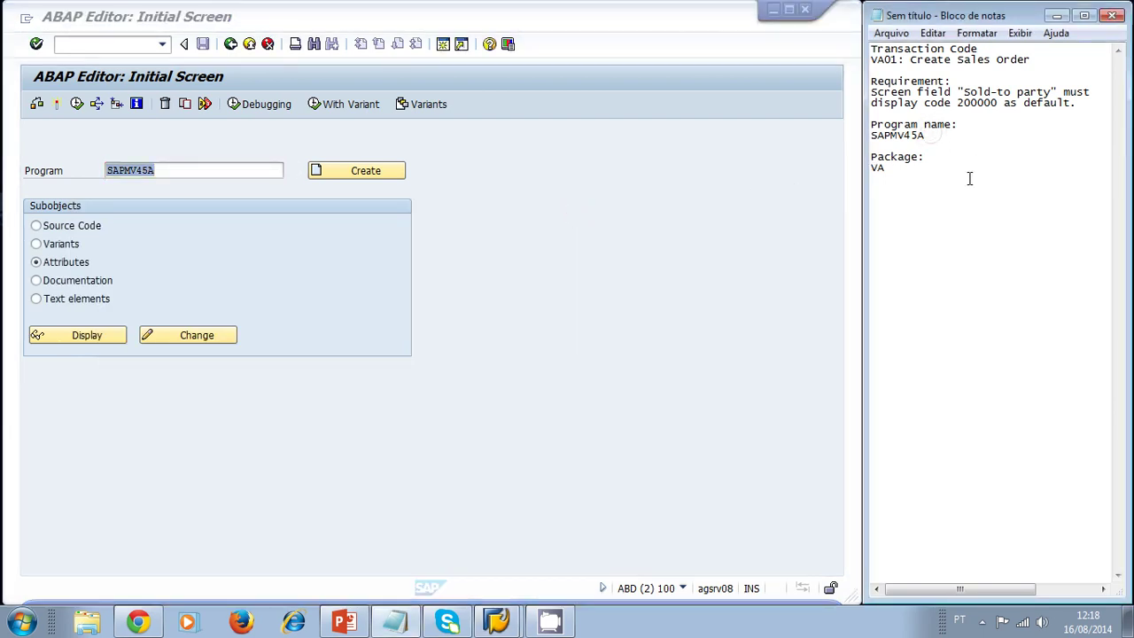
left_click(400, 83)
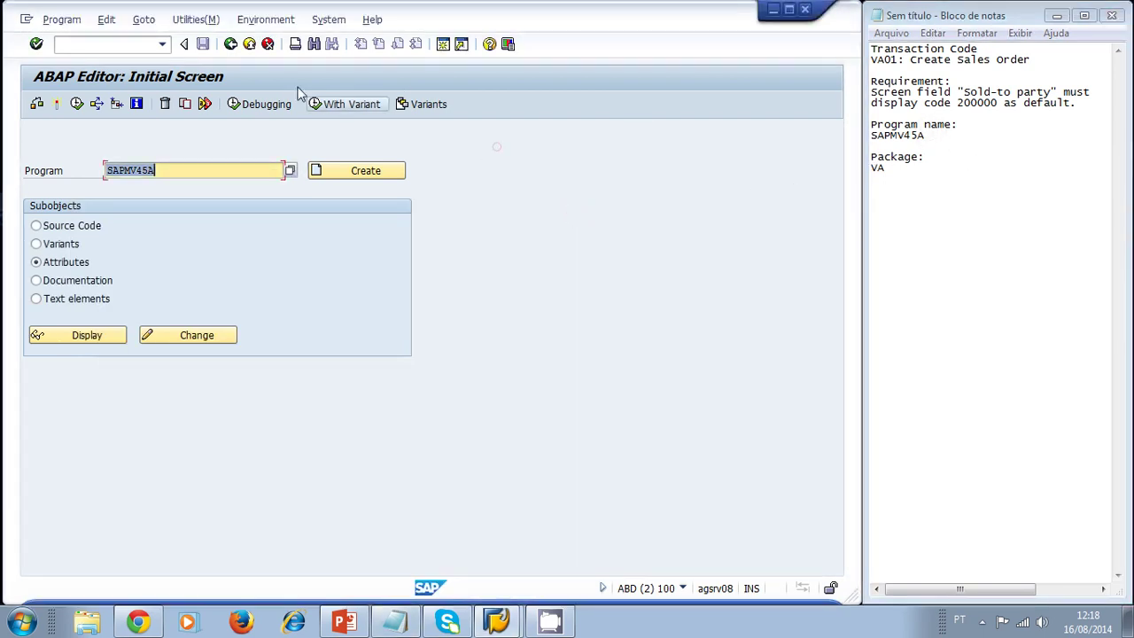
Open SAP Enhancements with SMOD and choose Utilities > Find to search for exits
left_click(230, 44)
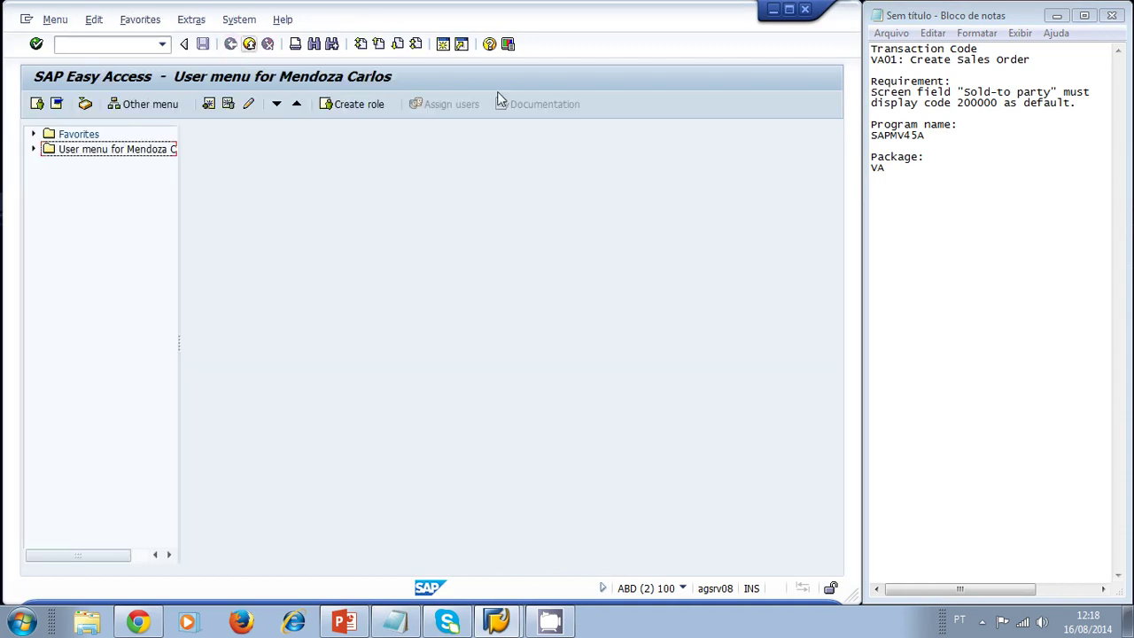
left_click(110, 43)
type("smod")
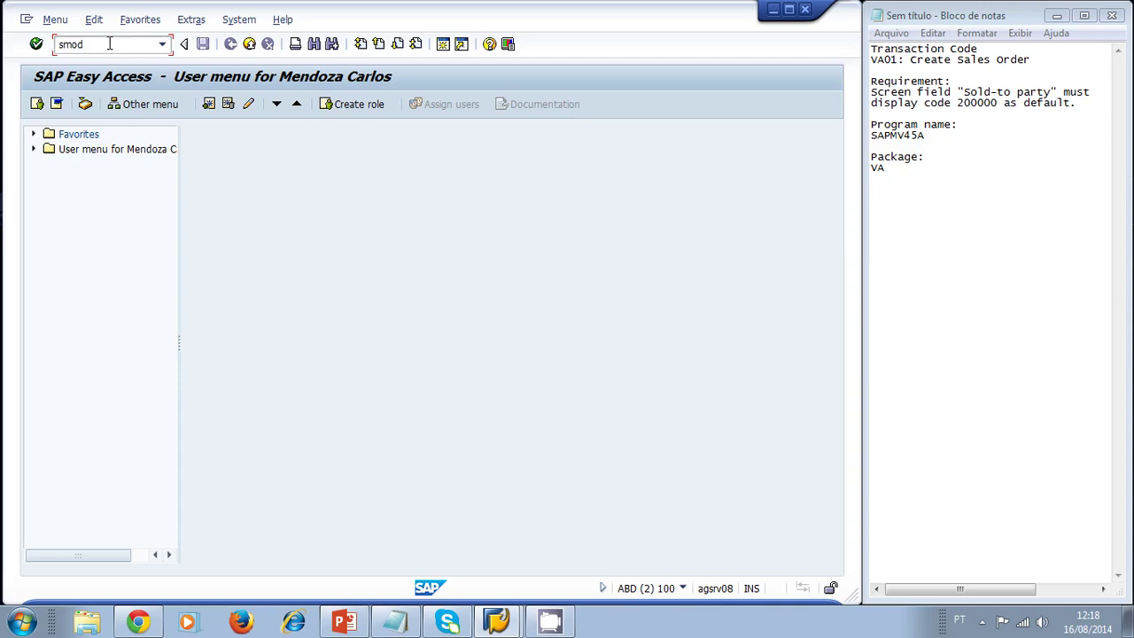
key("Return")
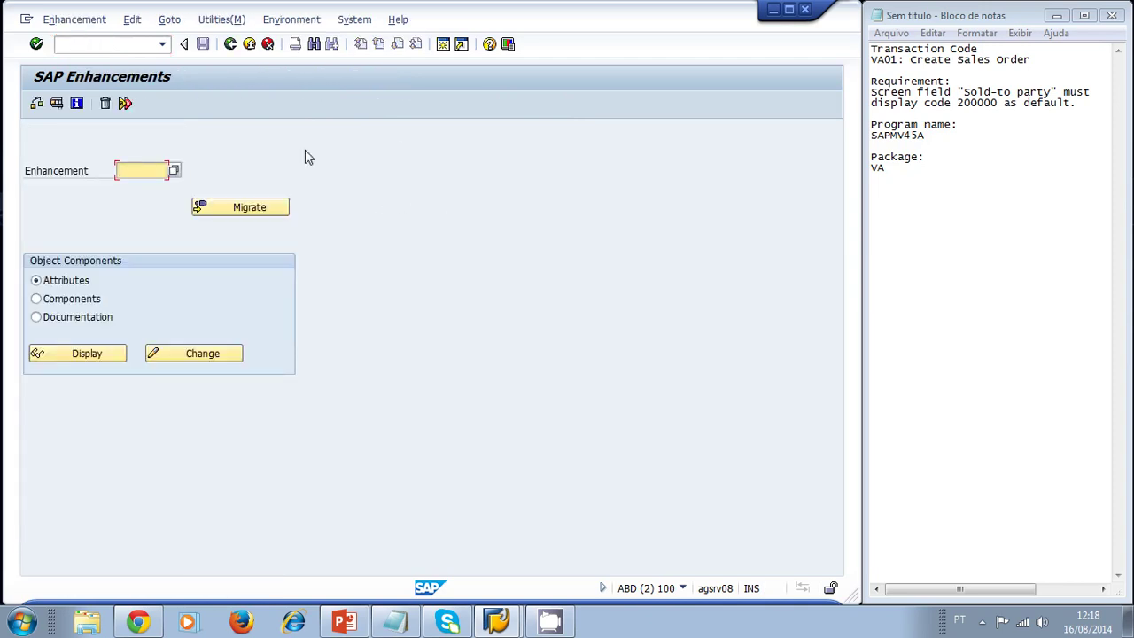
left_click(168, 20)
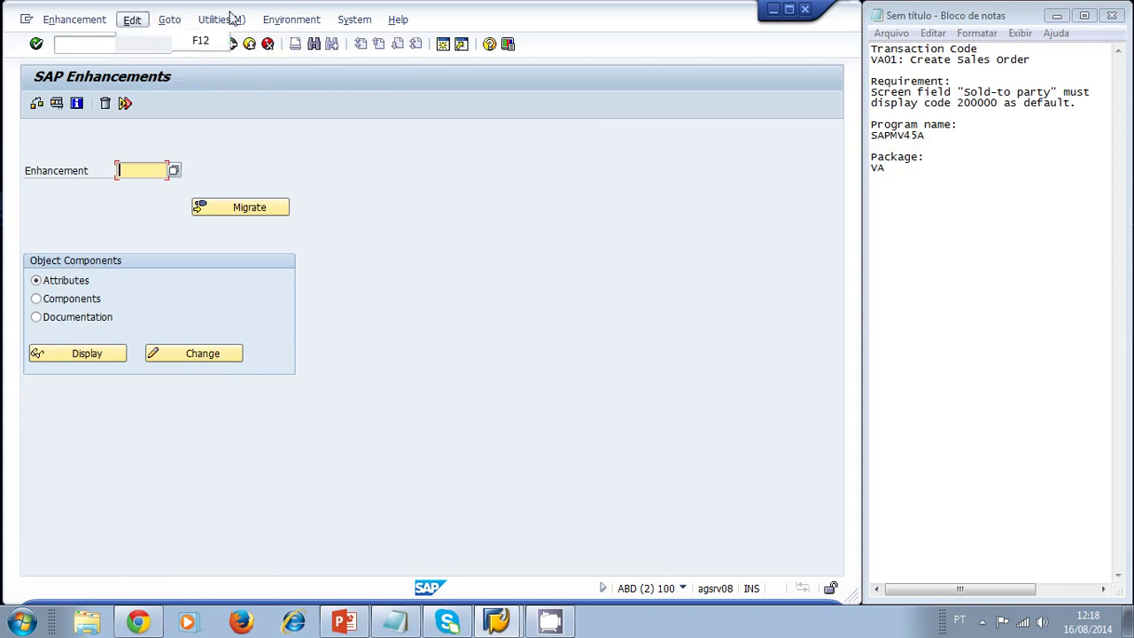
key("Escape")
left_click(223, 22)
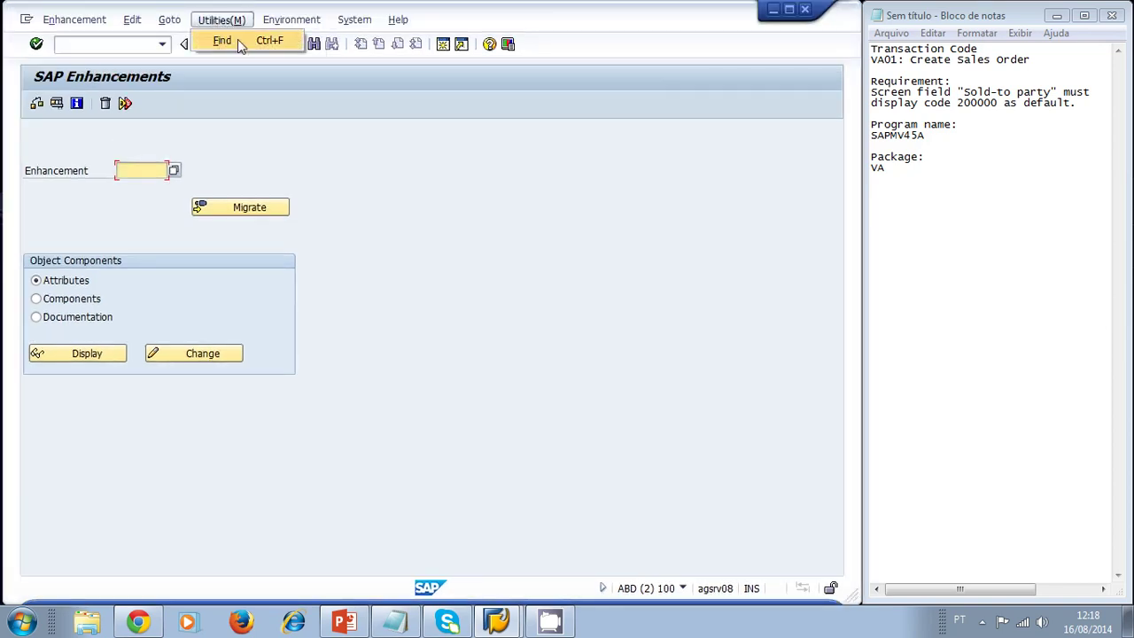
left_click(223, 40)
Search for exits in package VA
left_click(255, 207)
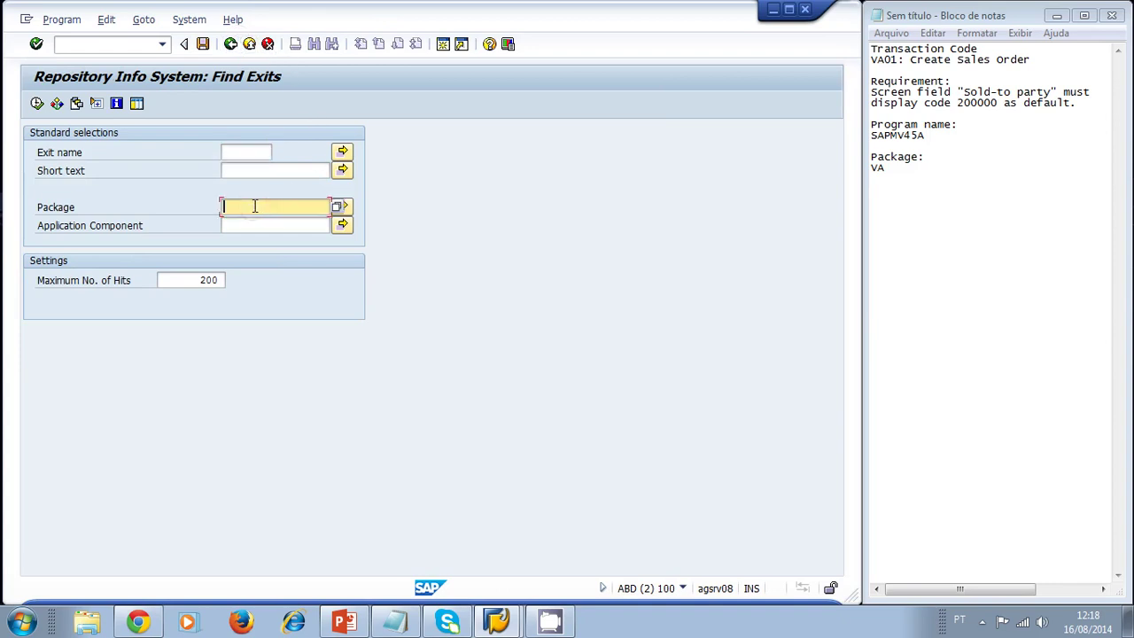
type("va")
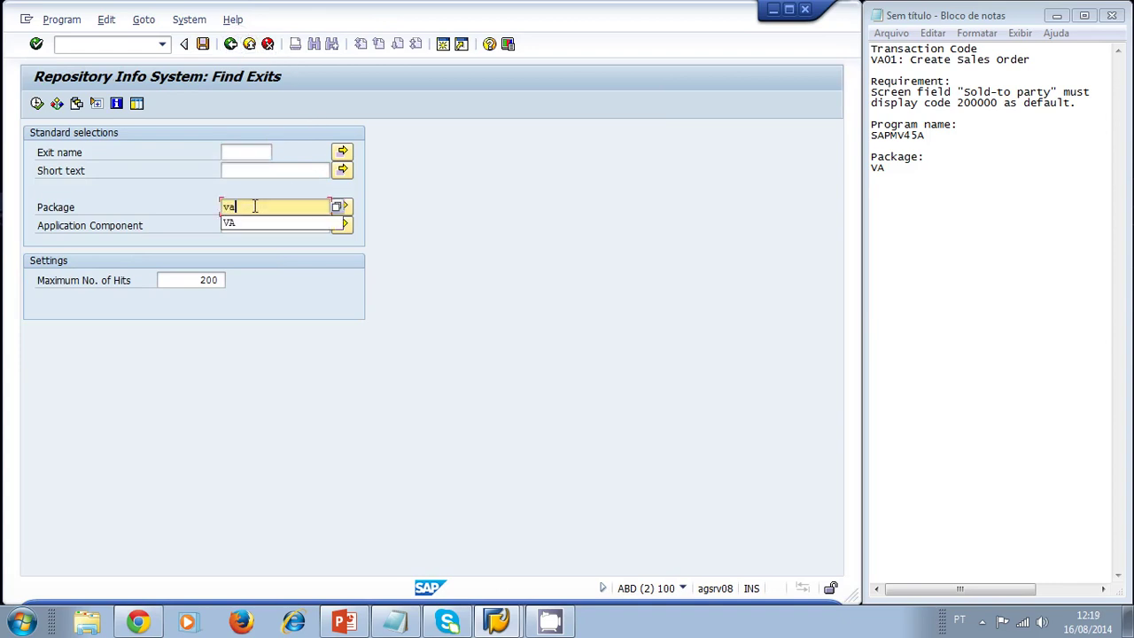
left_click(37, 105)
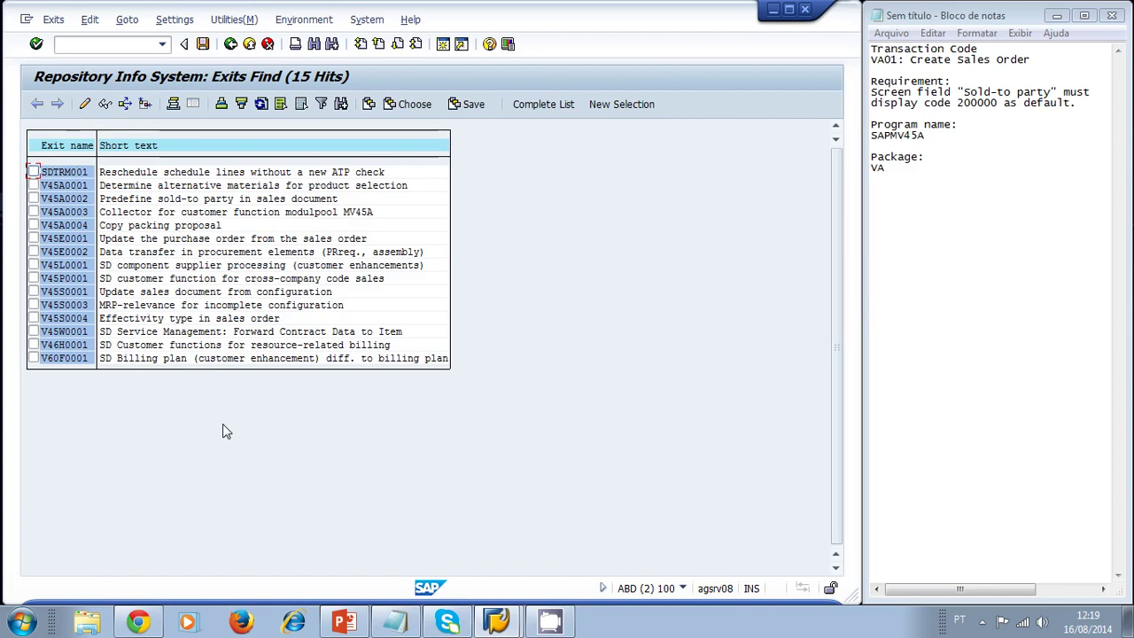
Recheck the Sold-to party requirement and tick exits V45A0001 through V45A0004
left_click(961, 92)
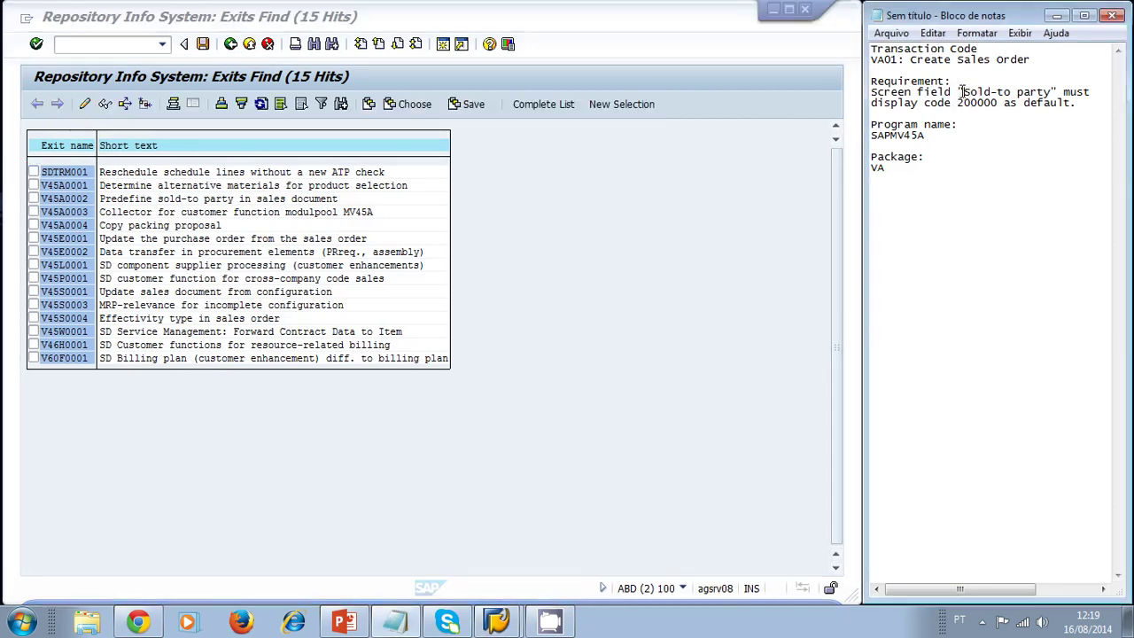
mouse_move(958, 92)
left_mouse_down()
mouse_move(1055, 92)
mouse_move(964, 105)
left_mouse_up()
left_click(443, 185)
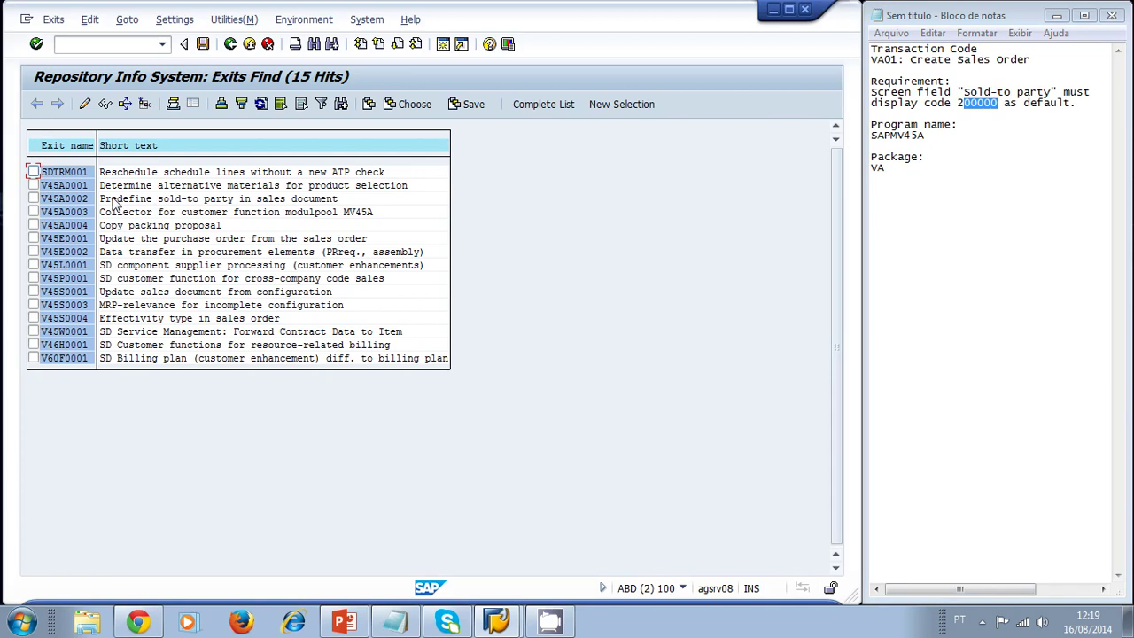
left_click(33, 185)
left_click(33, 199)
left_click(33, 211)
left_click(33, 225)
Match V45A to program SAPMV45A and keep only exit V45A0002 selected
left_click(907, 146)
left_click_drag(897, 134, 925, 135)
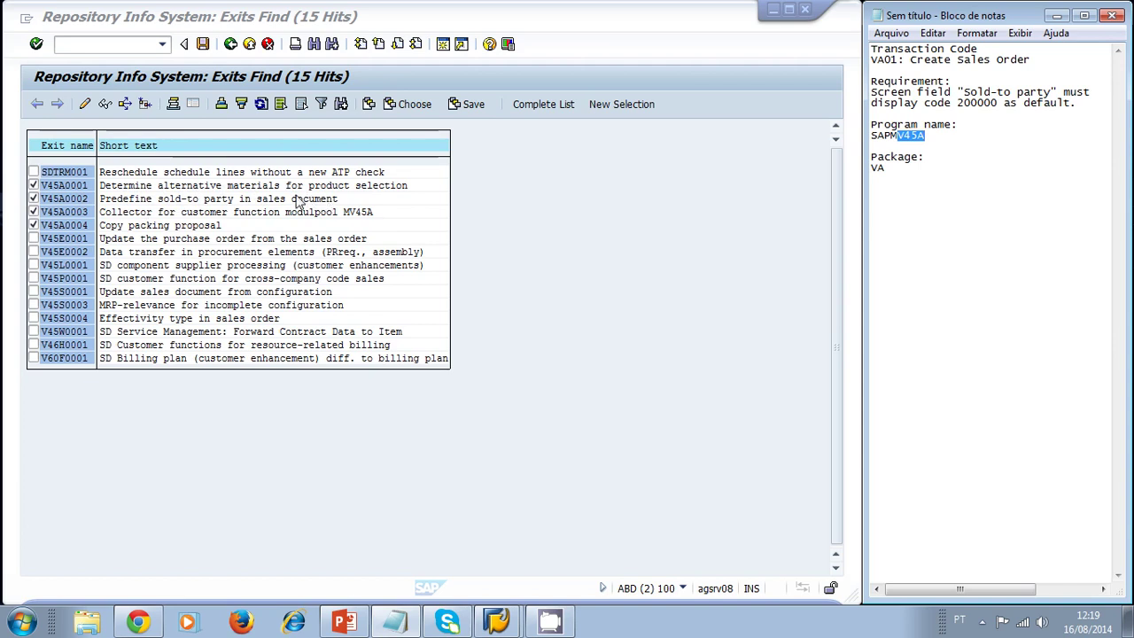
left_click(33, 211)
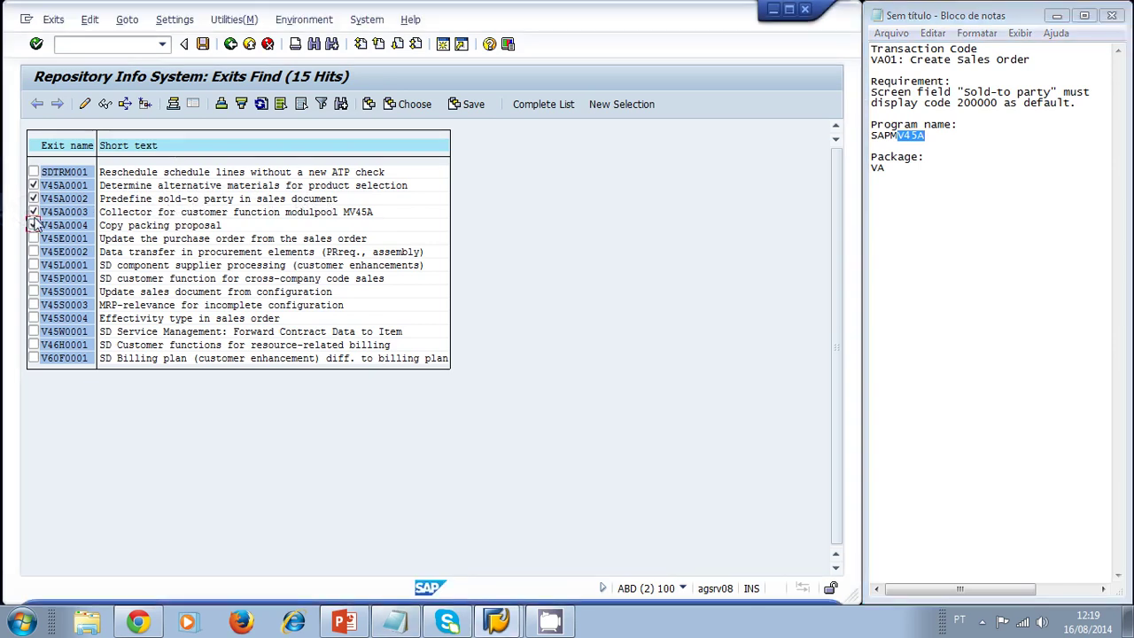
left_click(33, 225)
left_click(33, 185)
left_click(69, 202)
Open V45A0002's components and the source of function module EXIT_SAPMV45A_002
double_click(67, 200)
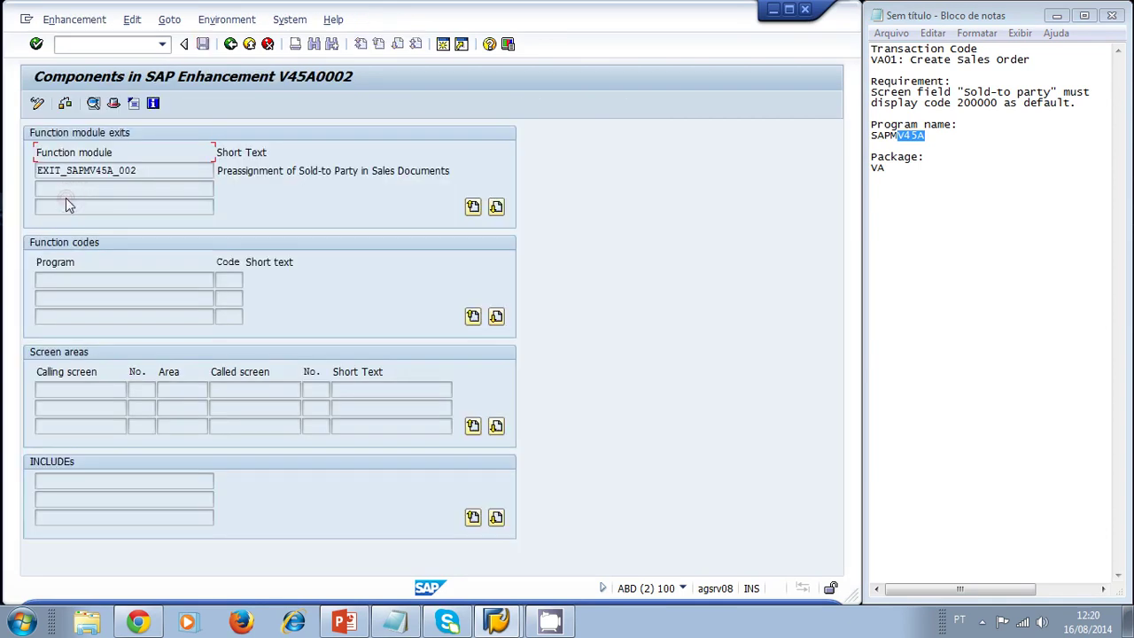
left_click(173, 168)
left_click_drag(67, 170, 119, 171)
left_click(156, 171)
double_click(121, 170)
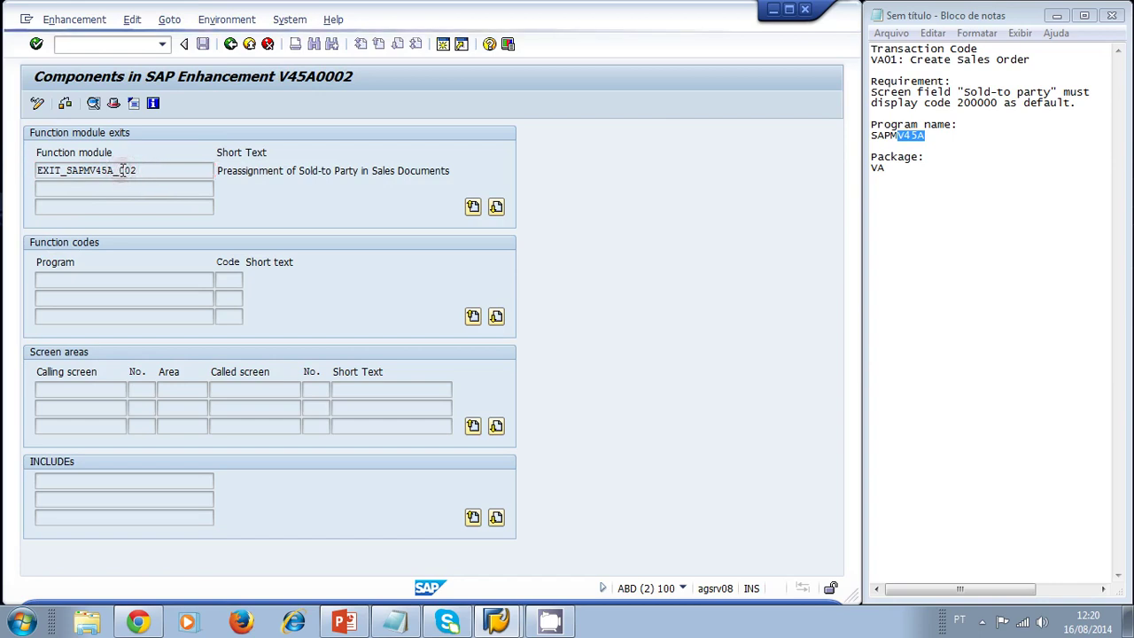
Locate the INCLUDE ZXVVAU04 line and select the name EXIT_SAPMV45A_002 for copying
left_click(243, 358)
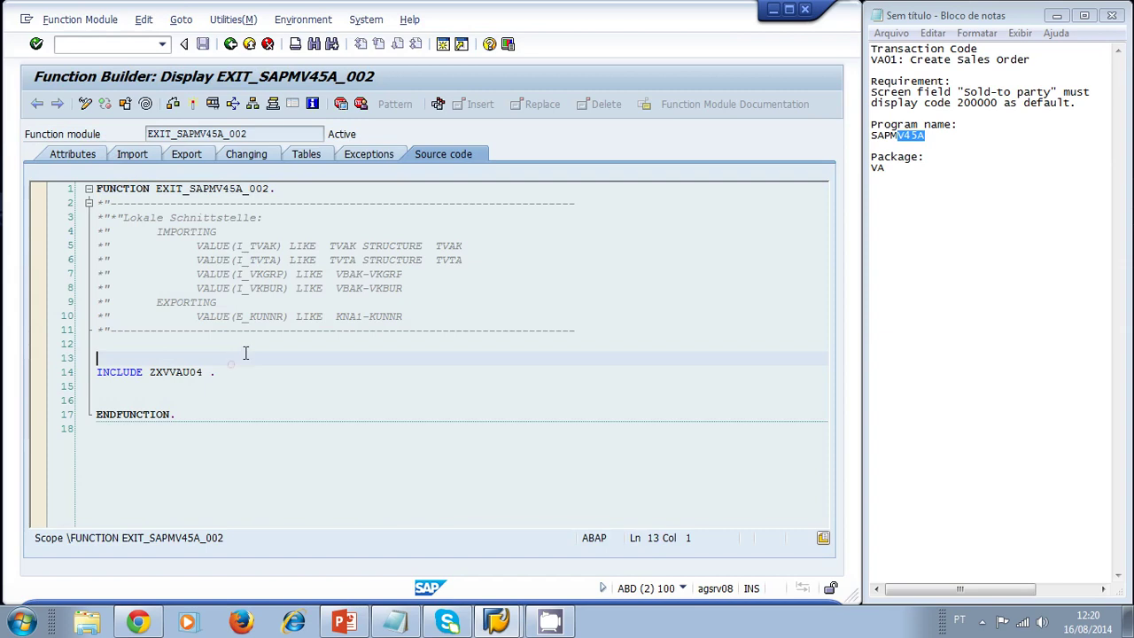
left_click(236, 371)
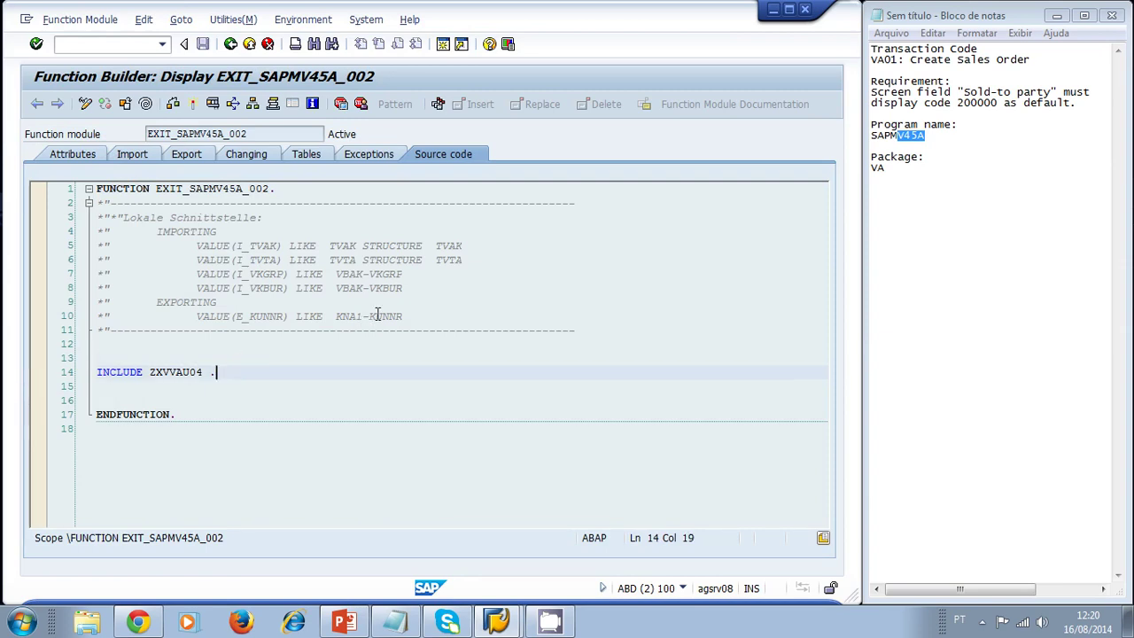
left_click(155, 371)
left_click_drag(260, 133, 133, 133)
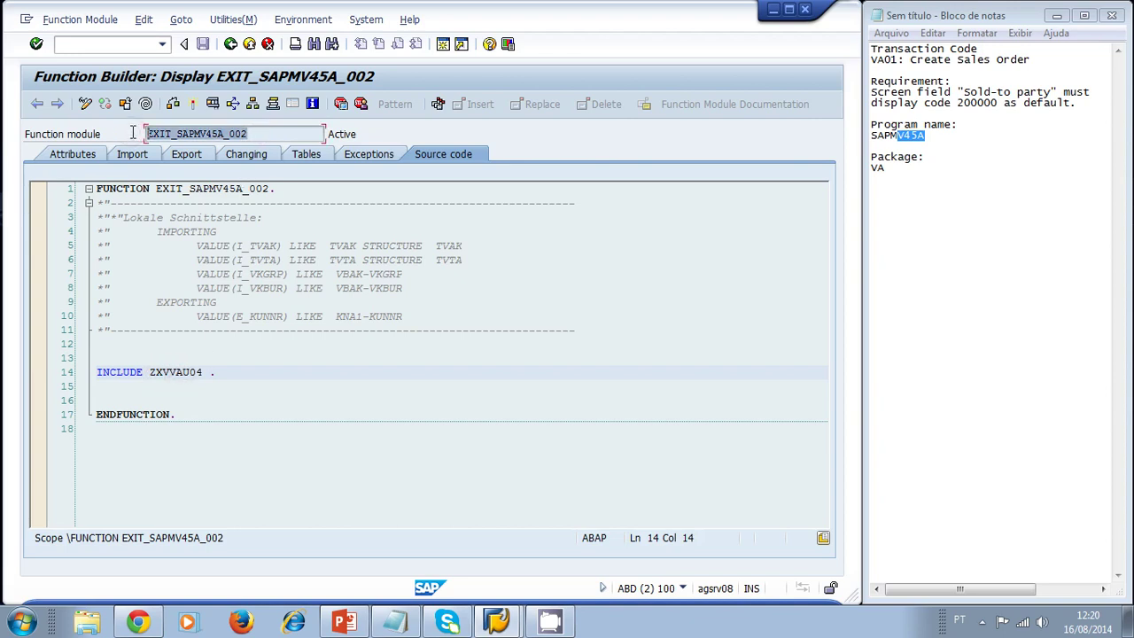
left_click(262, 133)
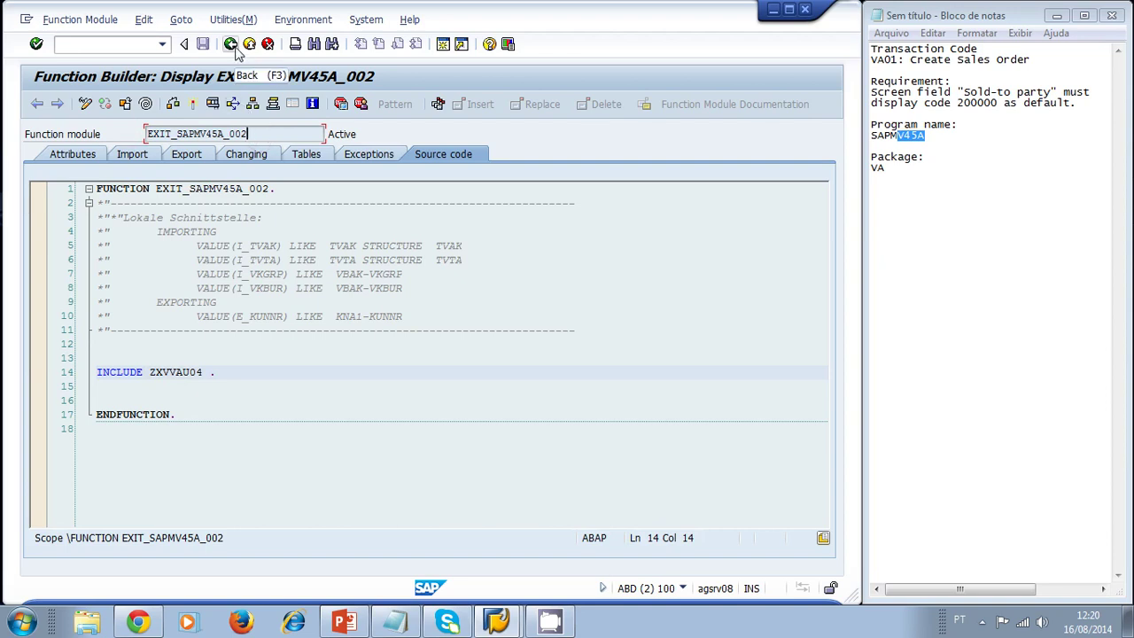
left_click_drag(259, 134, 147, 134)
key("ctrl+c")
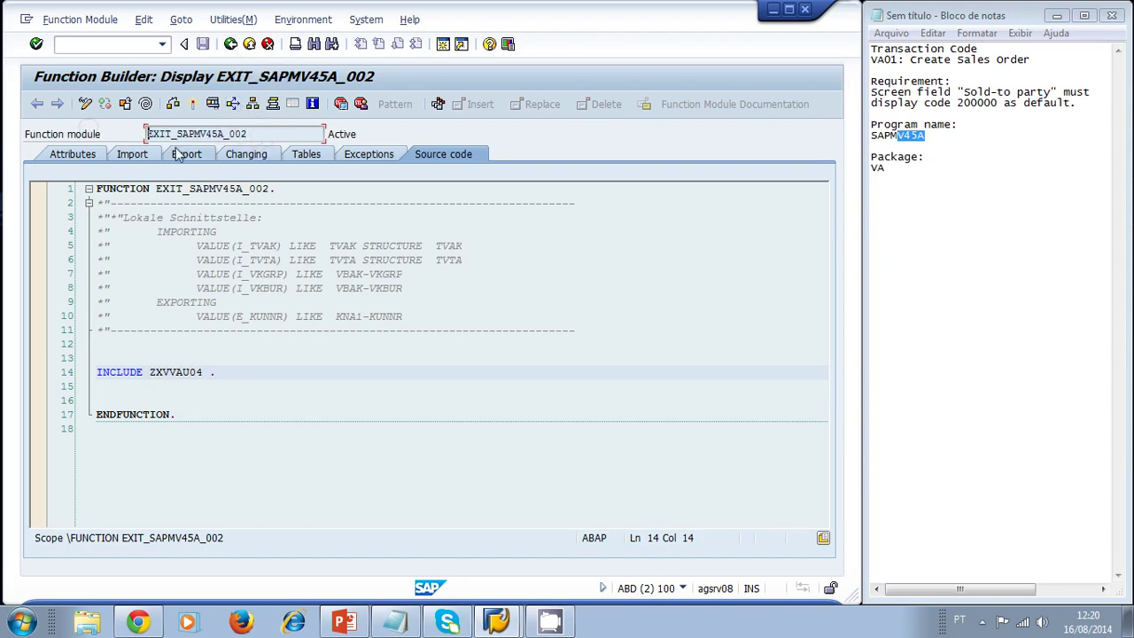
Paste EXIT_SAPMV45A_002 under a 'Function module' heading in the notes
left_click(931, 167)
key("Return")
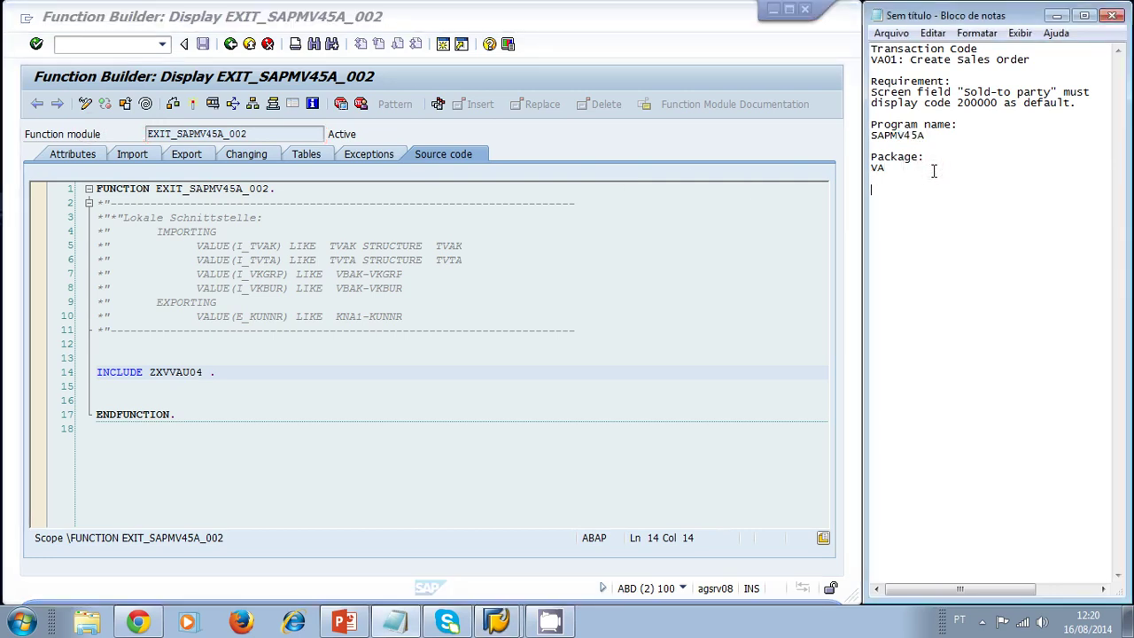
type("Function module:")
key("Return")
key("ctrl+v")
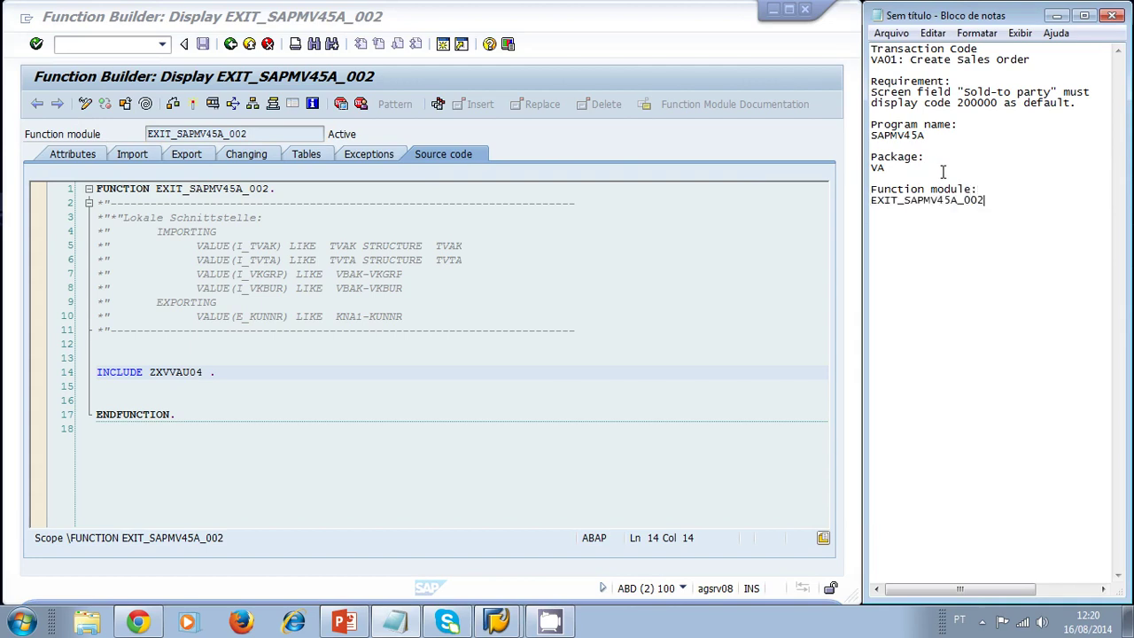
Return to the 15-hit exits list and add 'Exit Name: V45A0002' to the notes
left_click(232, 44)
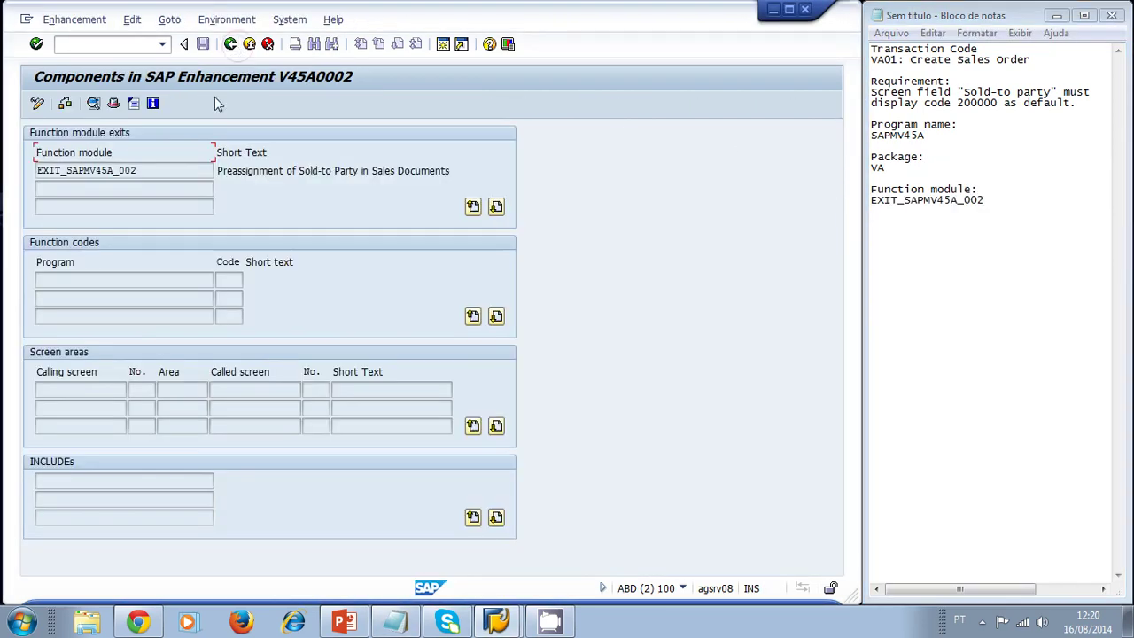
left_click(231, 45)
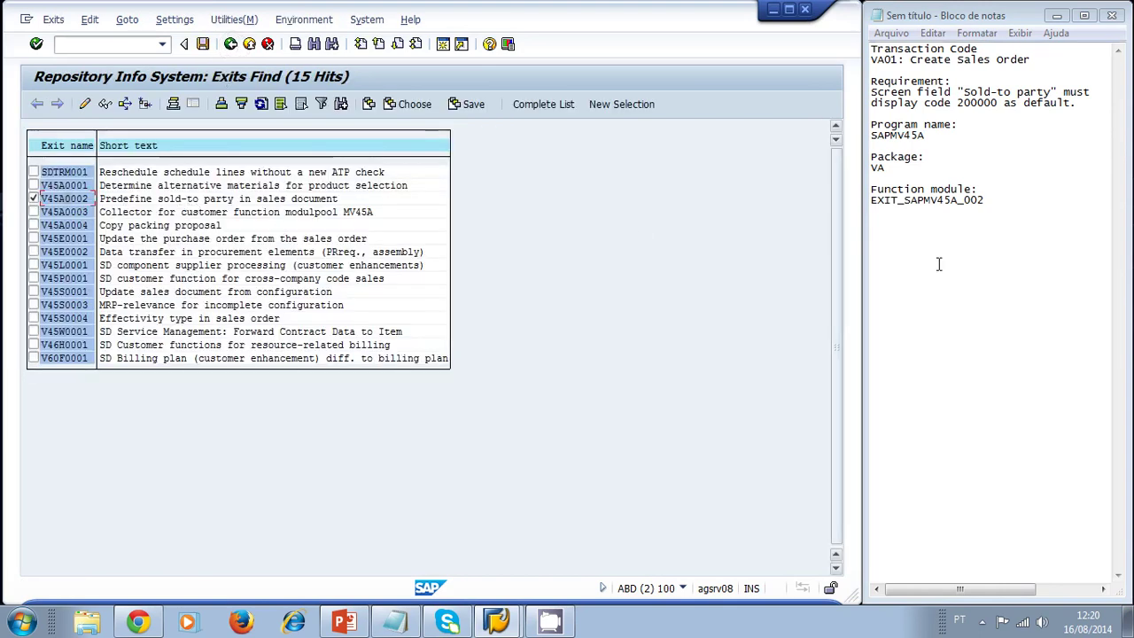
left_click(999, 204)
key("Return")
type("Ex")
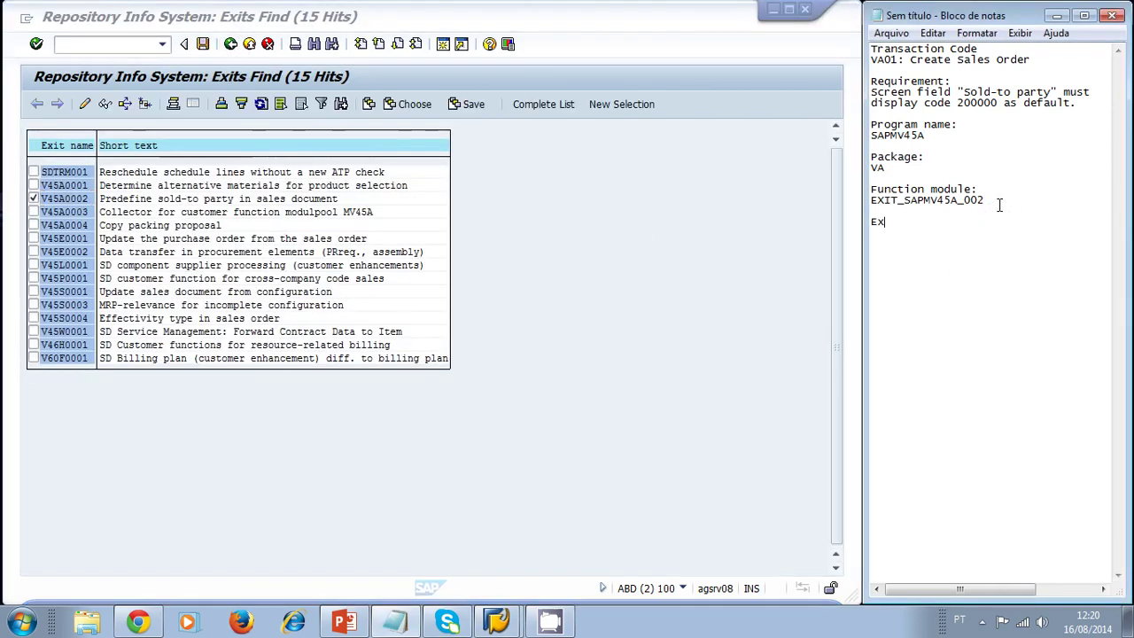
type("it Name:")
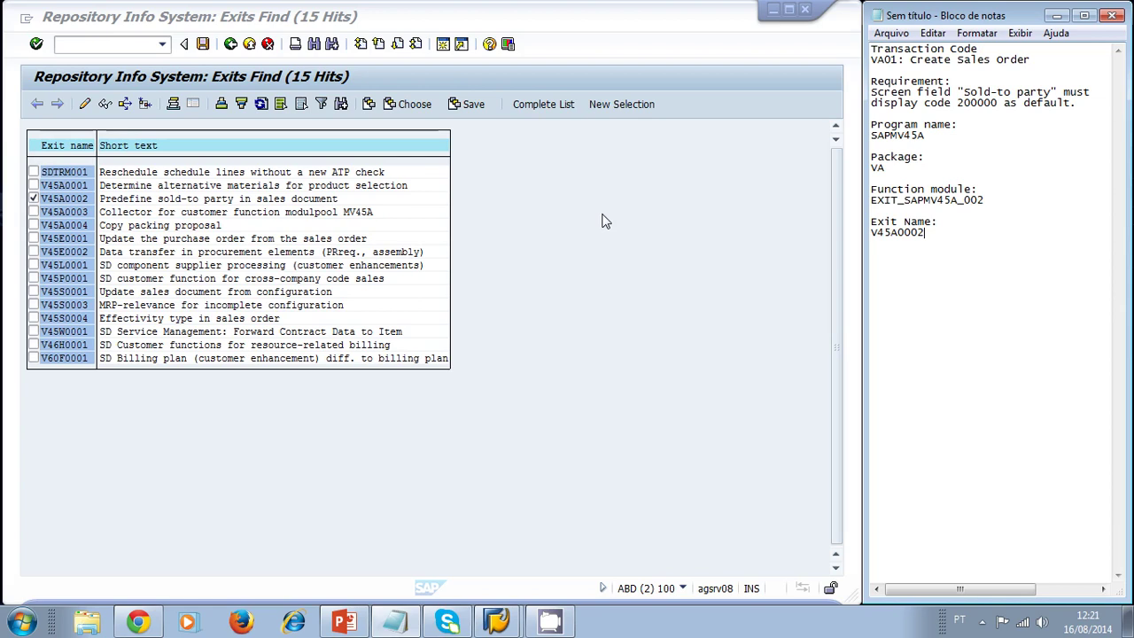
left_click(33, 199)
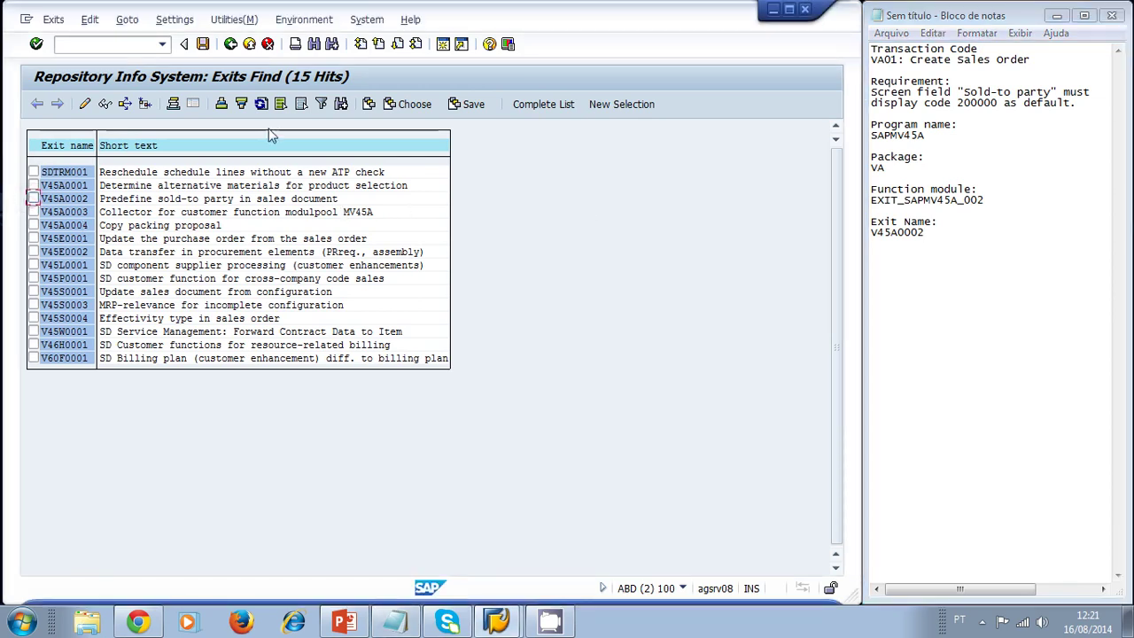